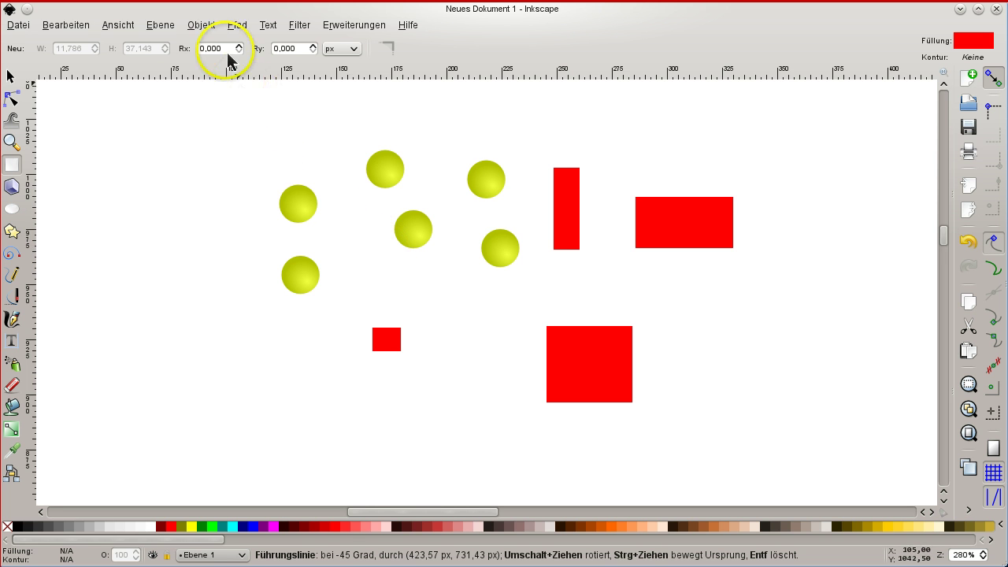
Open the align and distribute settings (Ausrichten und Abstände ausgleichen) alongside the drawing
left_click(161, 29)
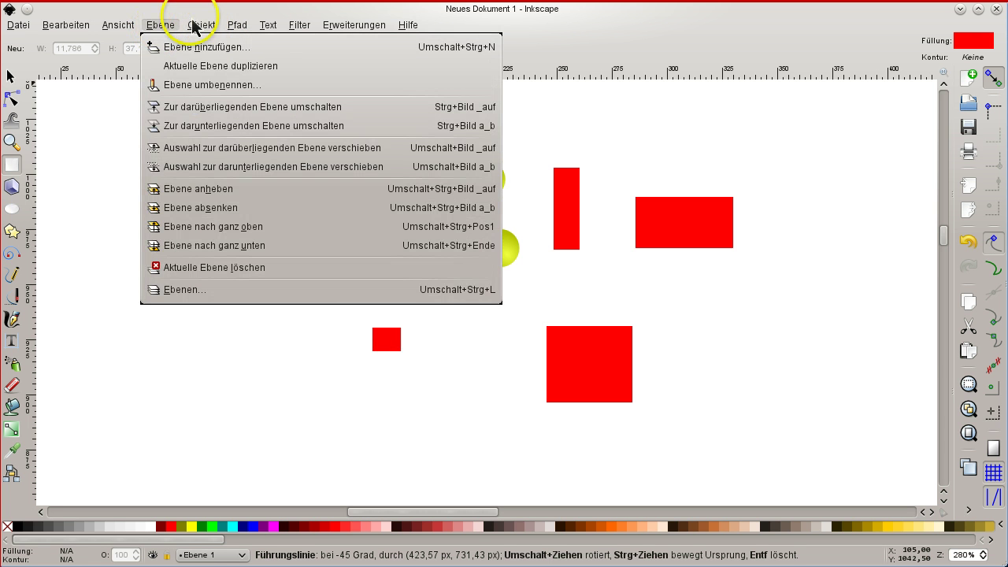
left_click(201, 30)
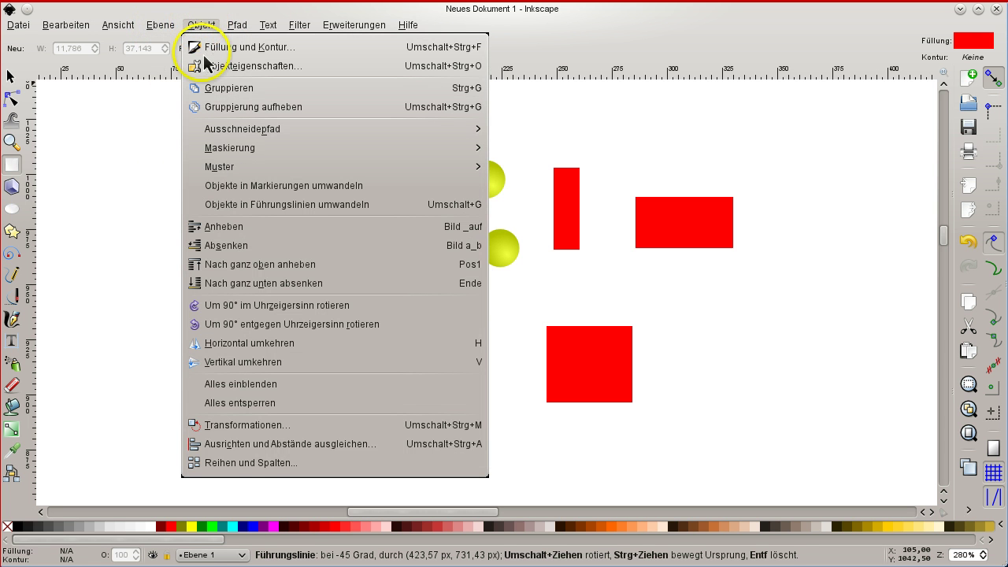
left_click(261, 448)
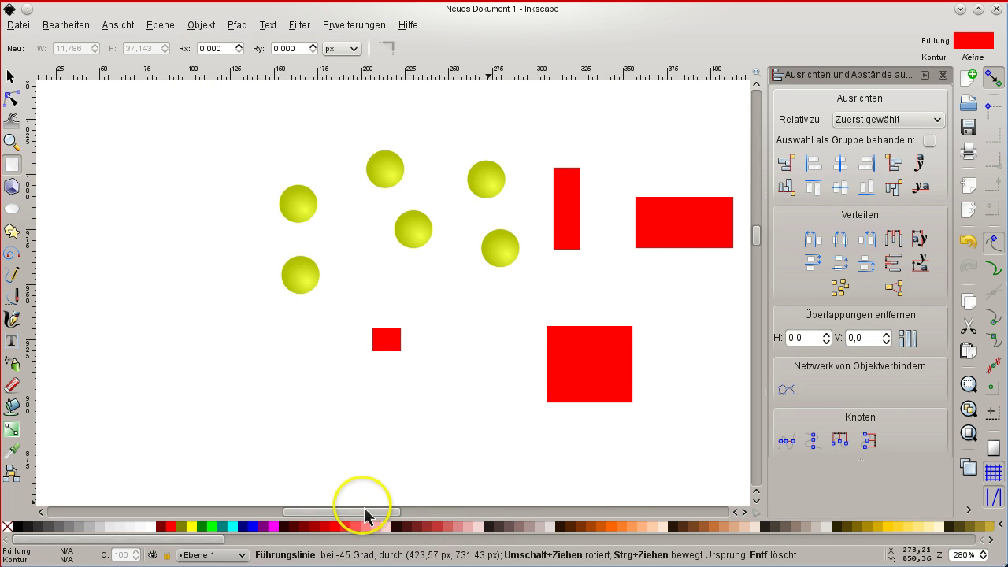
left_click_drag(365, 514, 390, 518)
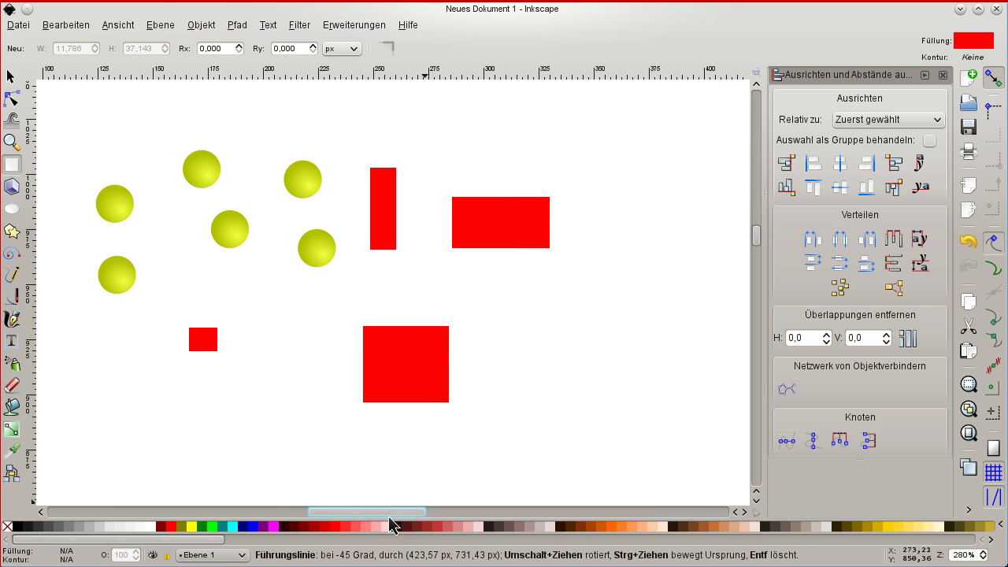
Open the rows and columns settings (Reihen und Spalten) and collapse them beside the alignment settings
left_click(201, 25)
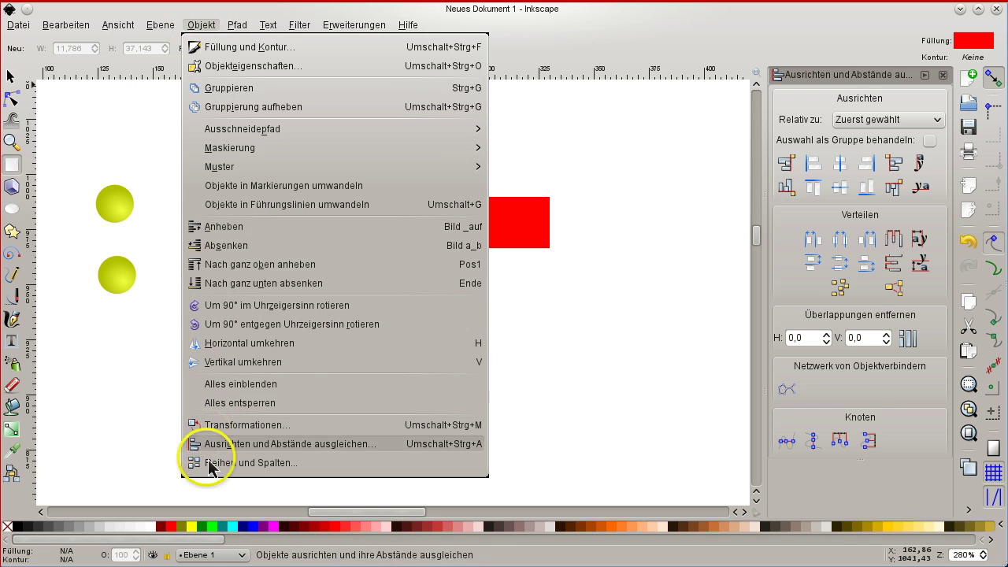
left_click(209, 463)
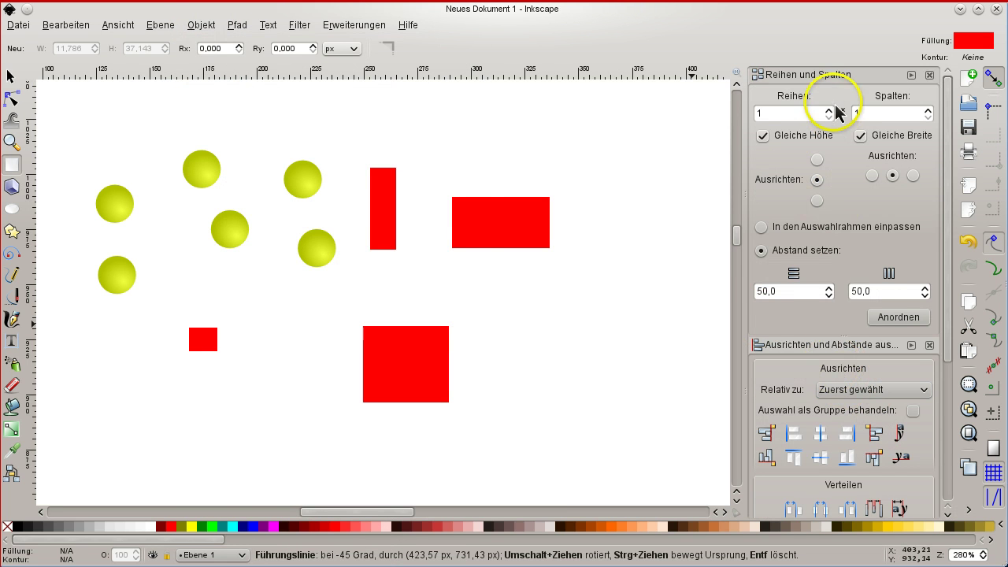
left_click(911, 74)
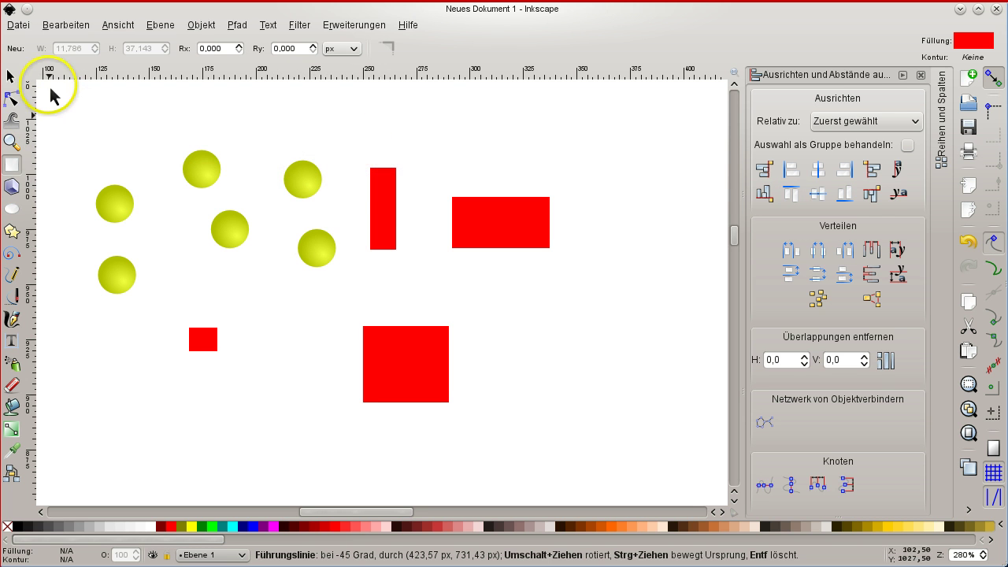
Move the wide red rectangle a little down and closer to the tall one with the selection tool
left_click(11, 76)
left_click(491, 223)
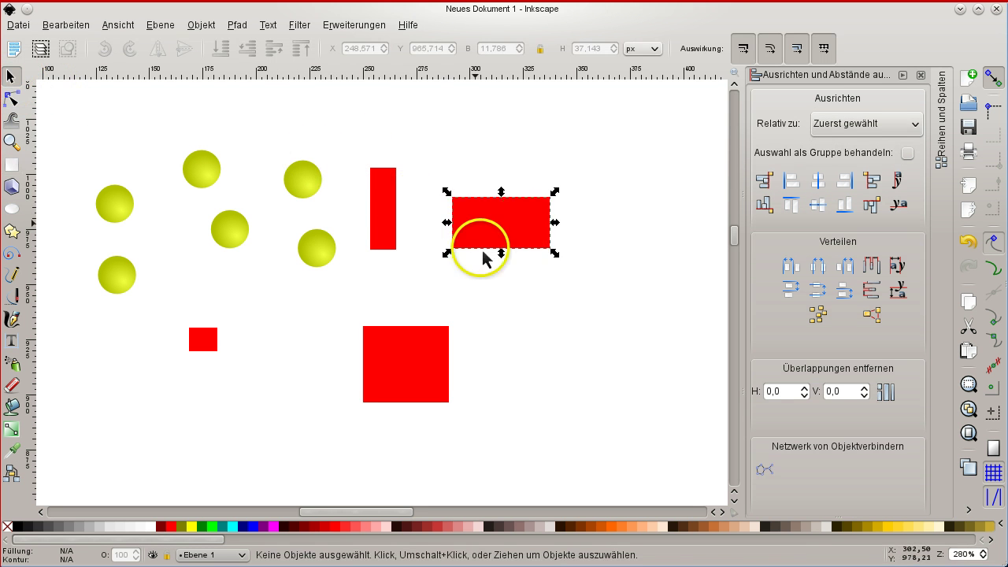
left_click_drag(482, 257, 479, 270)
Select the three large red rectangles and align them by their centres on a vertical axis, then by their left edges
left_click_drag(347, 108, 572, 476)
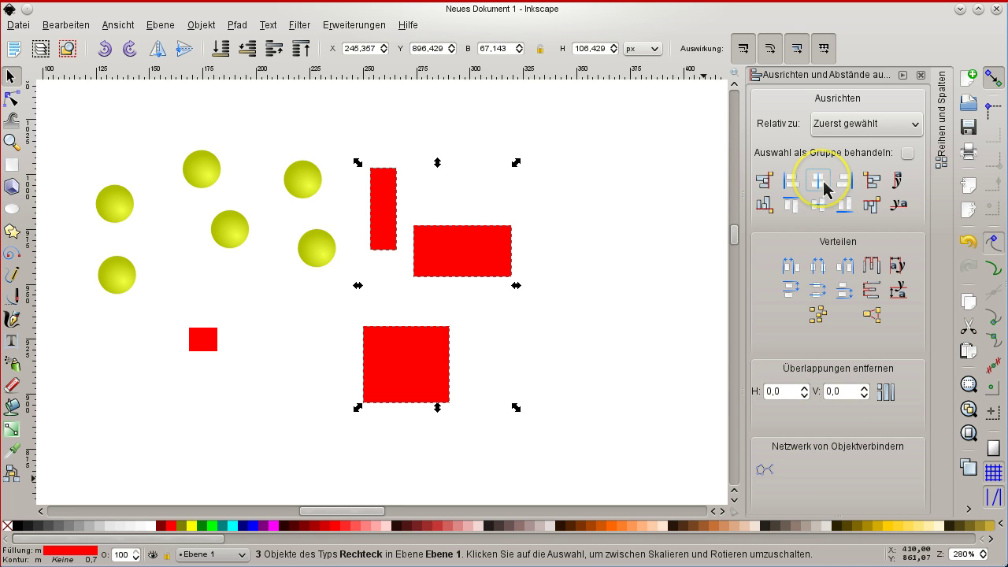
left_click(825, 183)
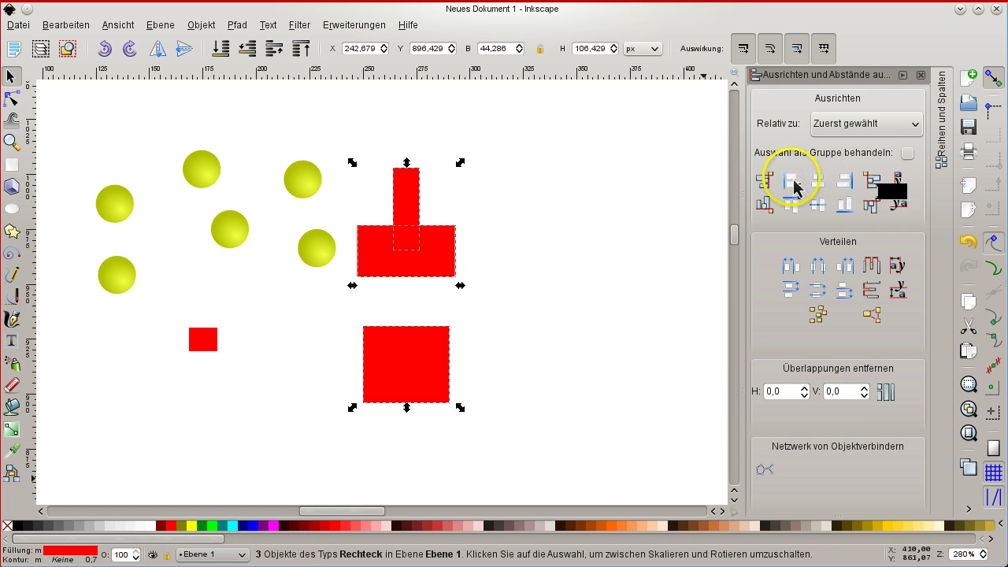
left_click(794, 182)
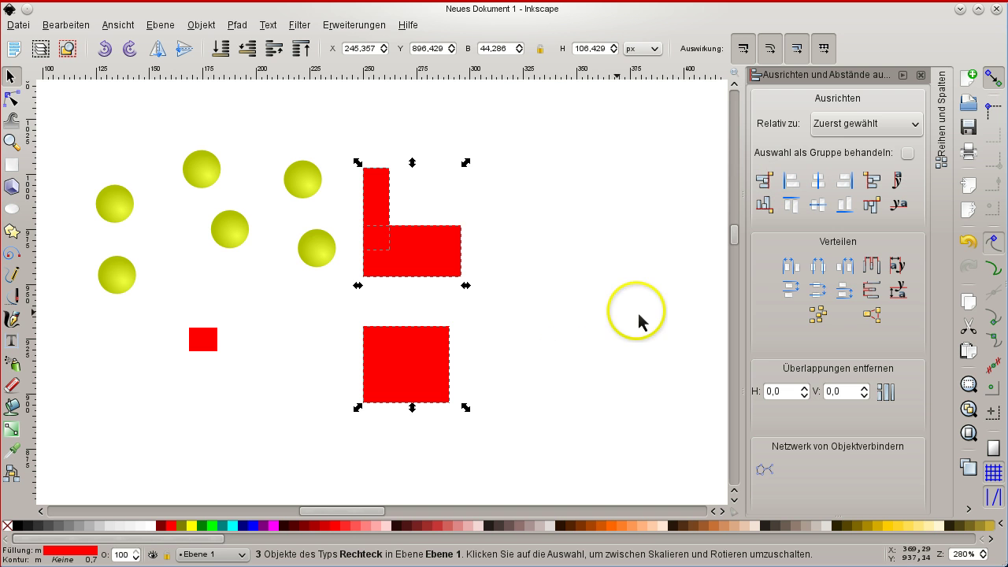
left_click(869, 129)
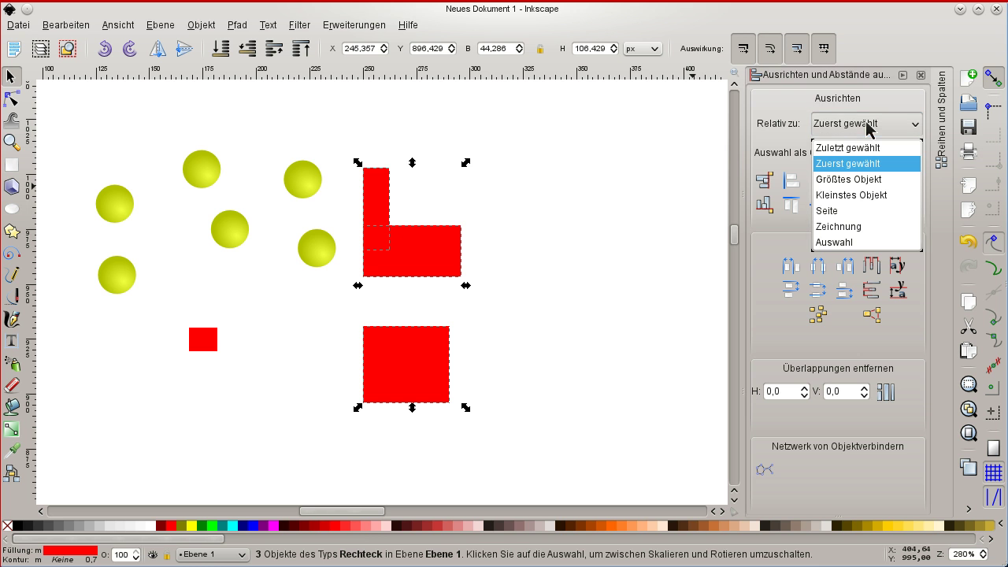
left_click(867, 148)
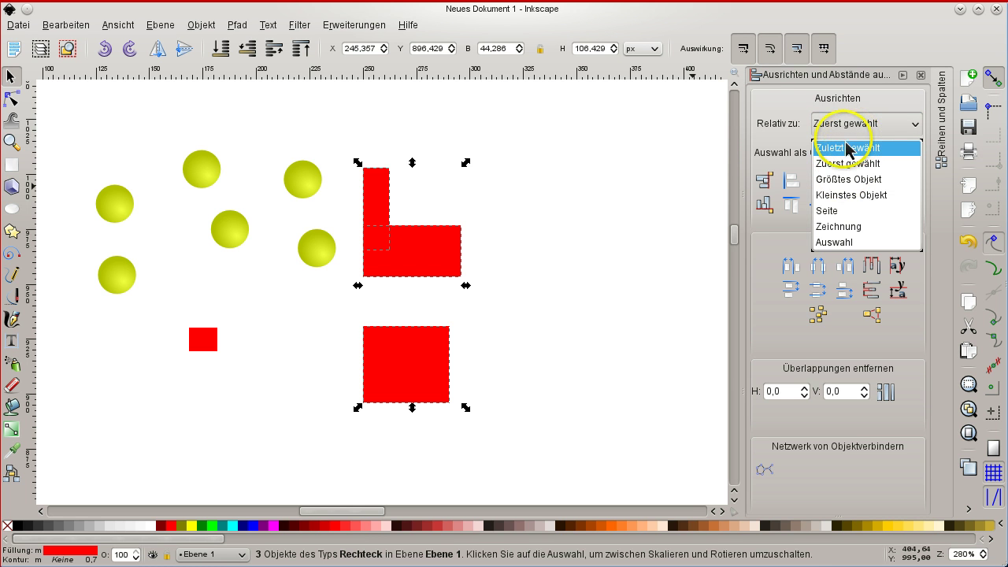
left_click(596, 178)
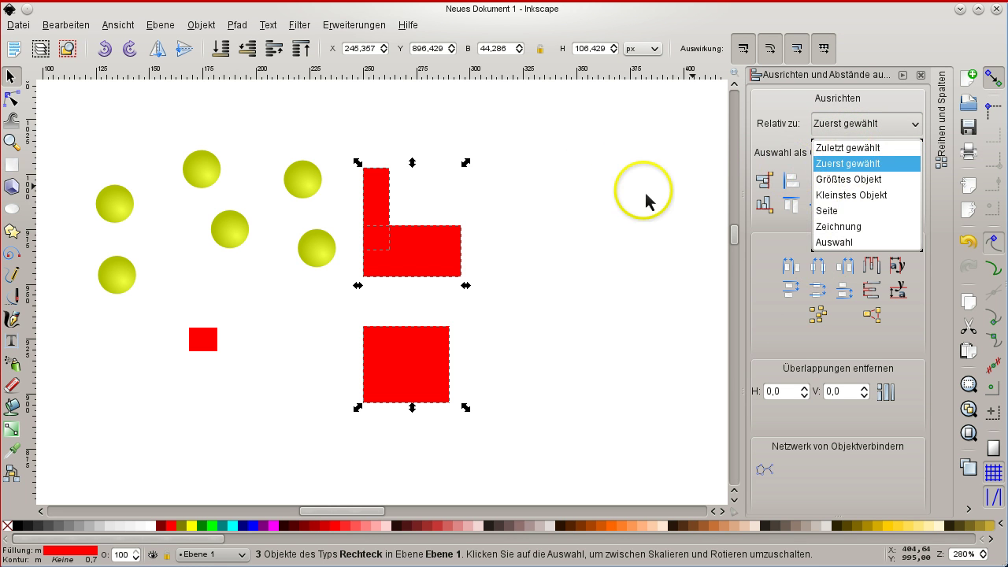
left_click(597, 162)
Clear the selection and move the wide red rectangle away from the tall one, to about X 270, Y 946 px
left_click(453, 253)
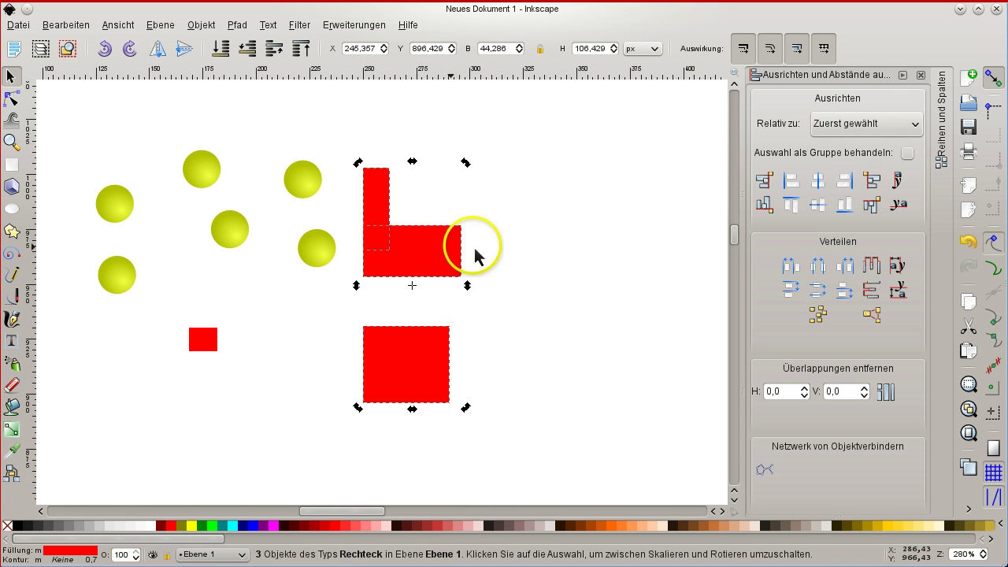
key("Escape")
left_click_drag(455, 265, 506, 282)
key("Escape")
Align the right edges of the three large red rectangles to the wide one, selected first, then move the wide one to the right of the others
left_click(472, 280)
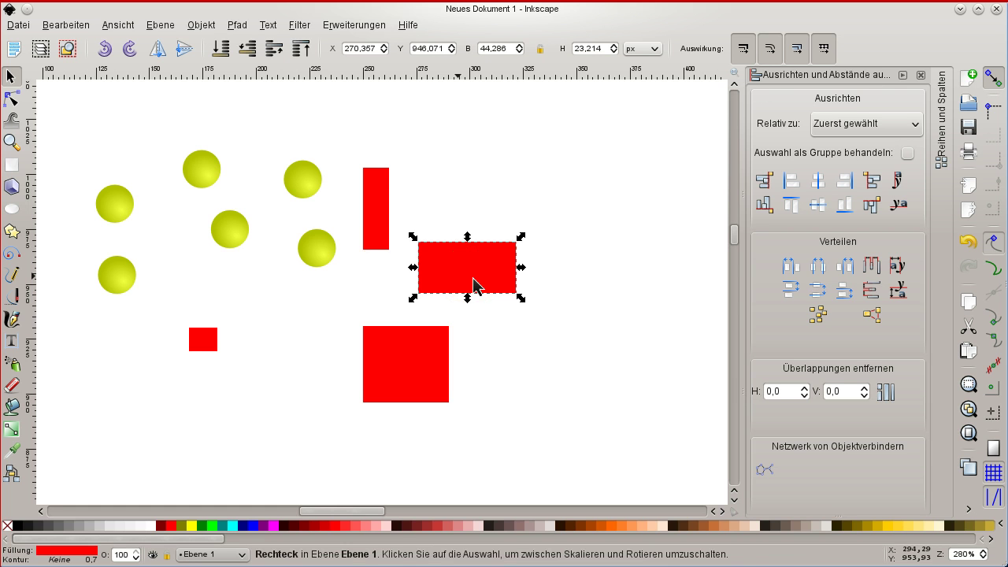
left_click(382, 211, "shift")
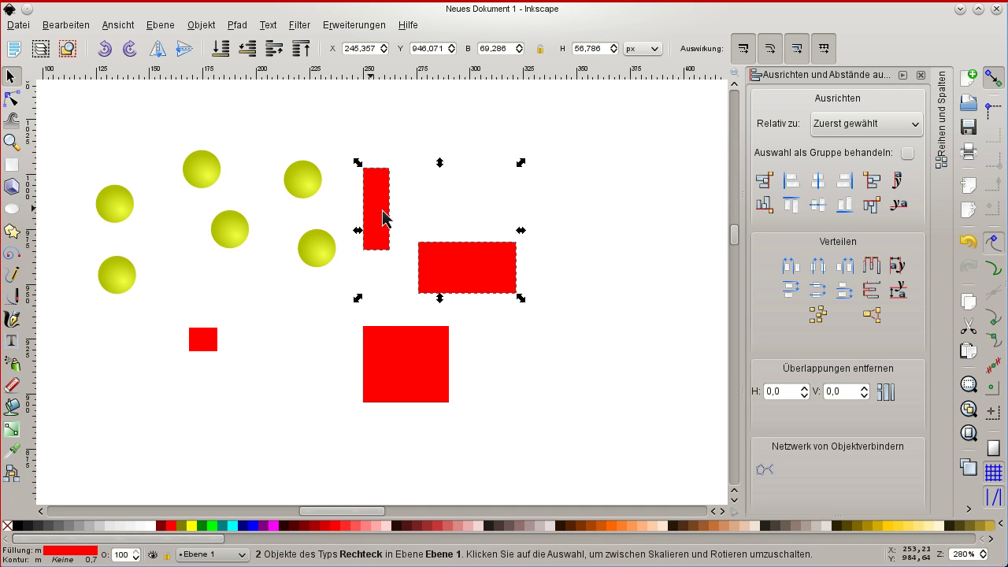
left_click(411, 340, "shift")
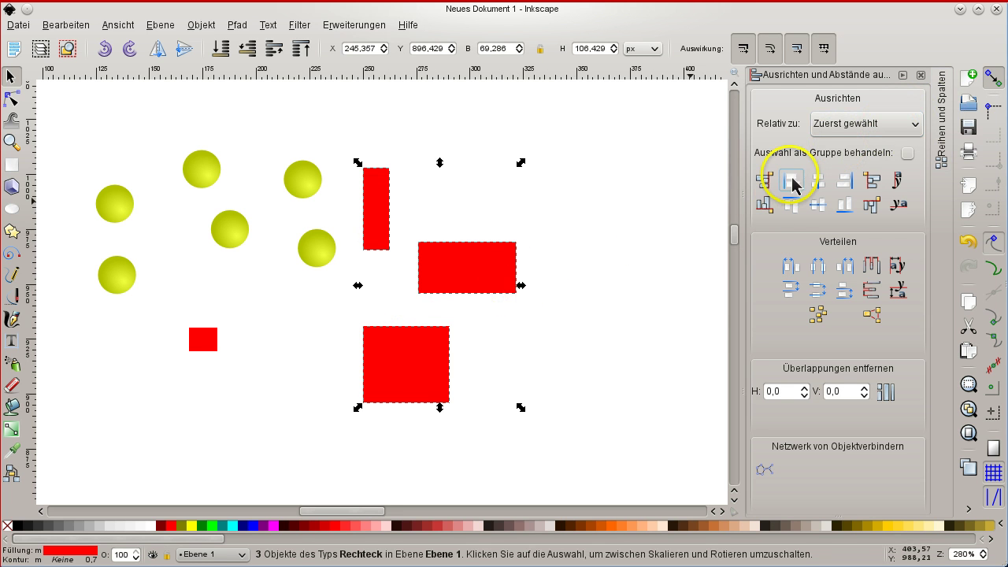
left_click(844, 182)
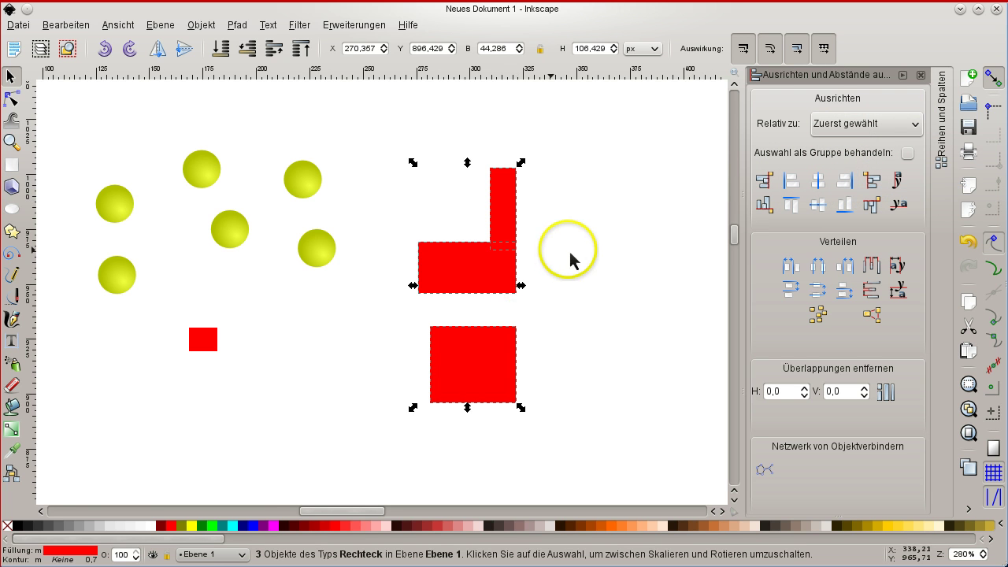
left_click(595, 249)
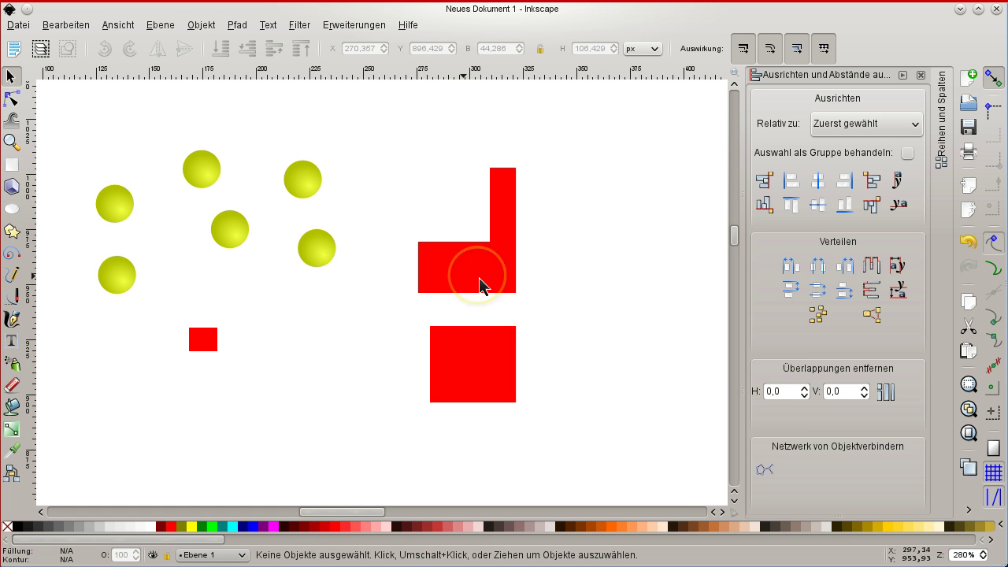
left_click_drag(480, 285, 623, 308)
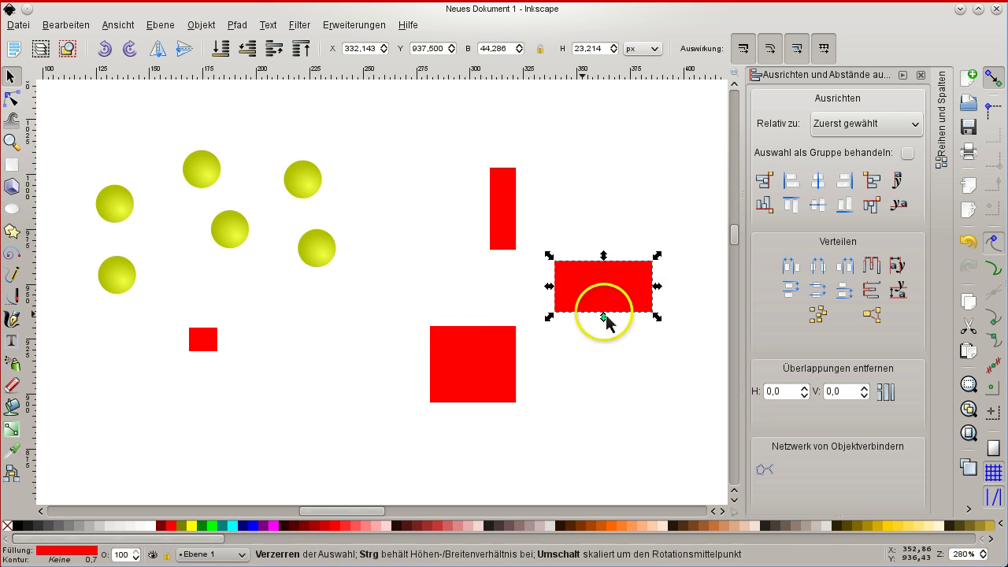
Move the three upper circles up and to the right, bringing the leftmost one roughly level with the other two
left_click_drag(63, 118, 362, 226)
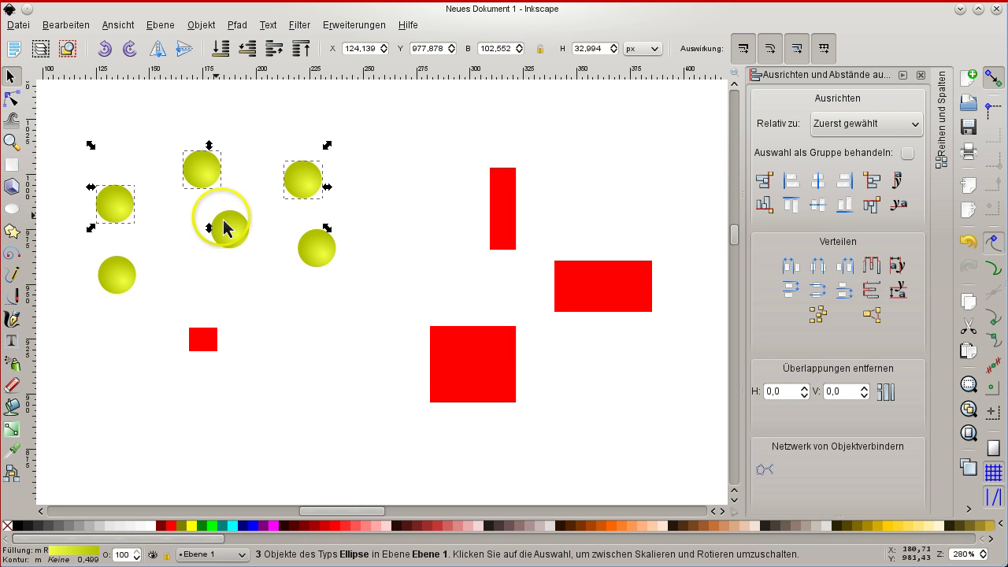
left_click_drag(115, 206, 246, 145)
left_click(263, 162)
Align the three upper circles' centres on a horizontal axis and distribute the centres evenly along the row
left_click_drag(191, 91, 470, 199)
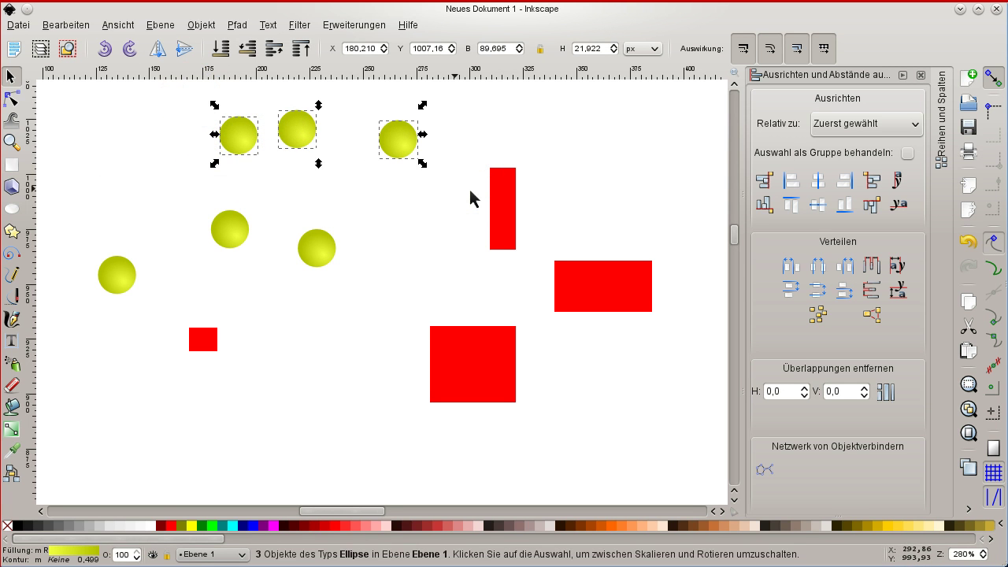
left_click(818, 206)
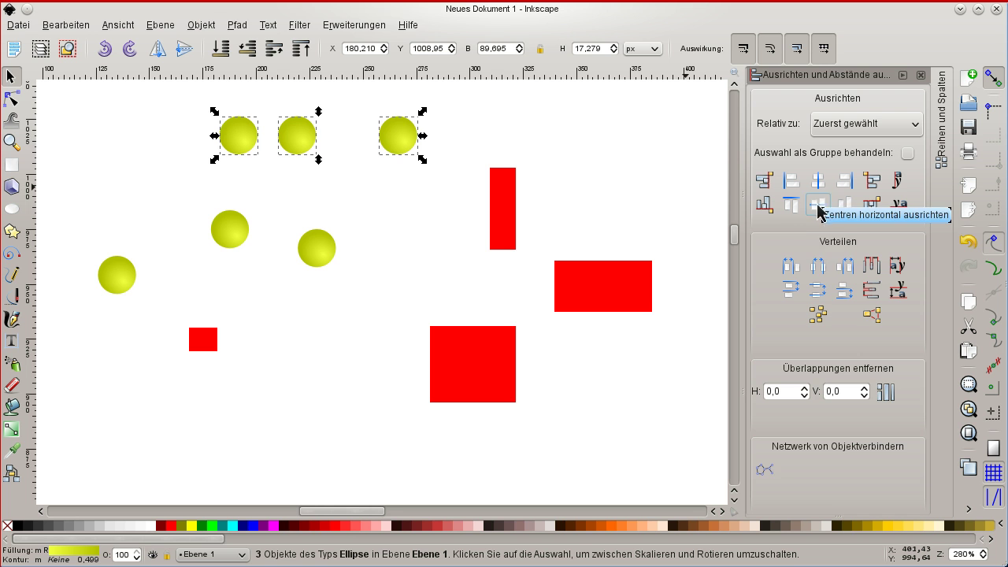
left_click(827, 276)
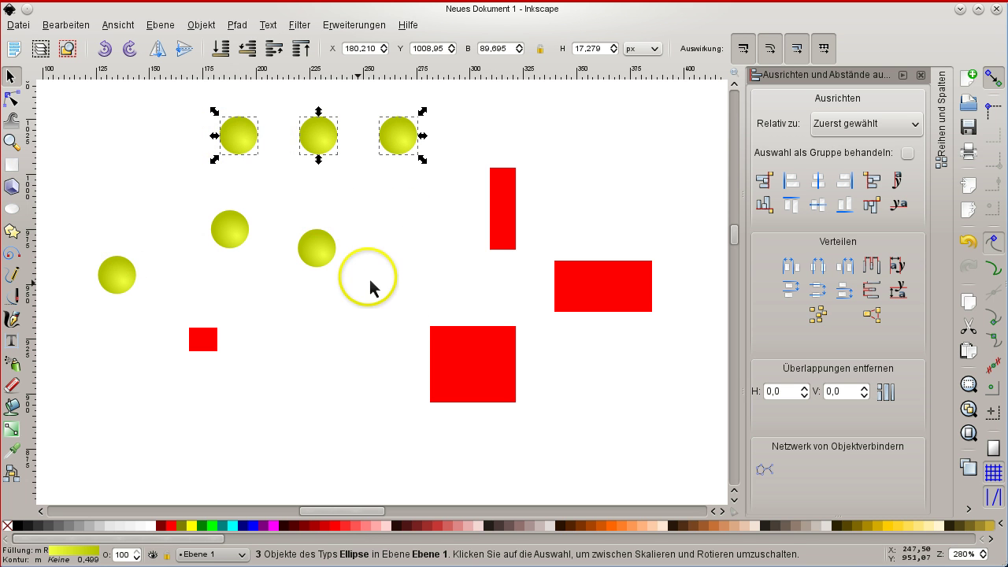
Move the three unaligned circles down below the small red rectangle
left_click_drag(383, 302, 88, 200)
left_click_drag(221, 225, 242, 427)
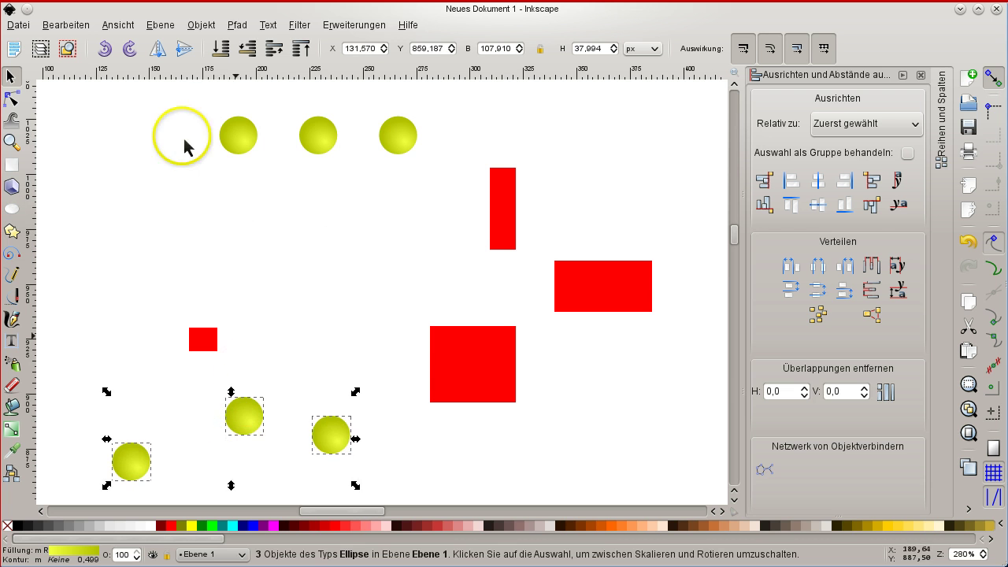
Copy the aligned row of three circles and place the copy directly beneath it as a second row
left_click_drag(178, 101, 445, 175)
key("ctrl+c")
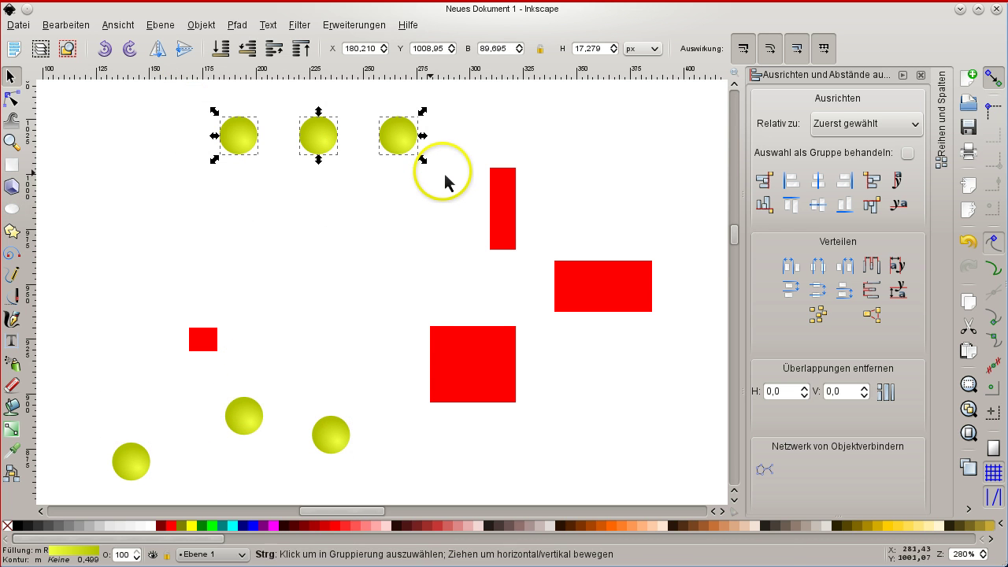
key("ctrl+v")
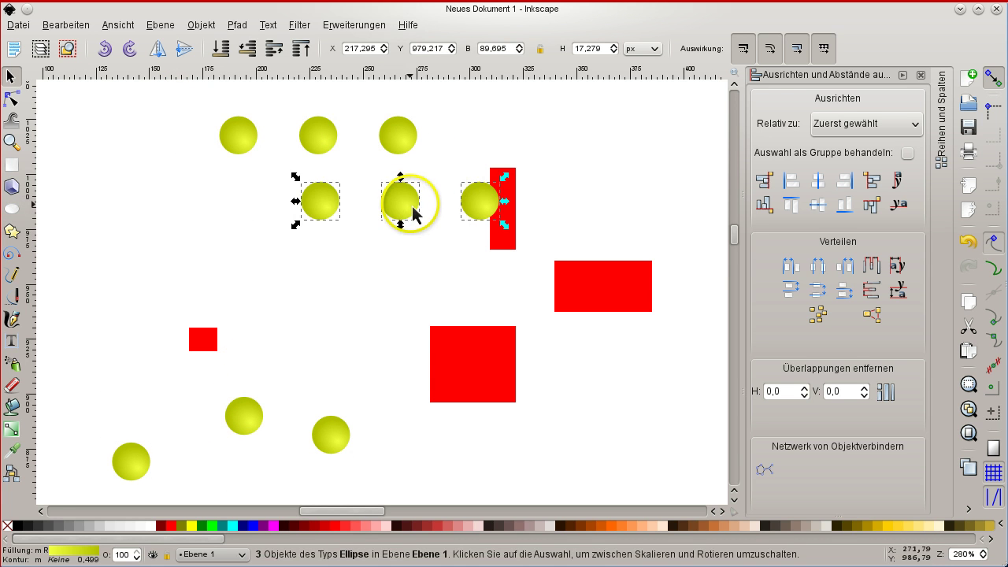
left_click_drag(400, 203, 320, 211)
left_click(344, 266)
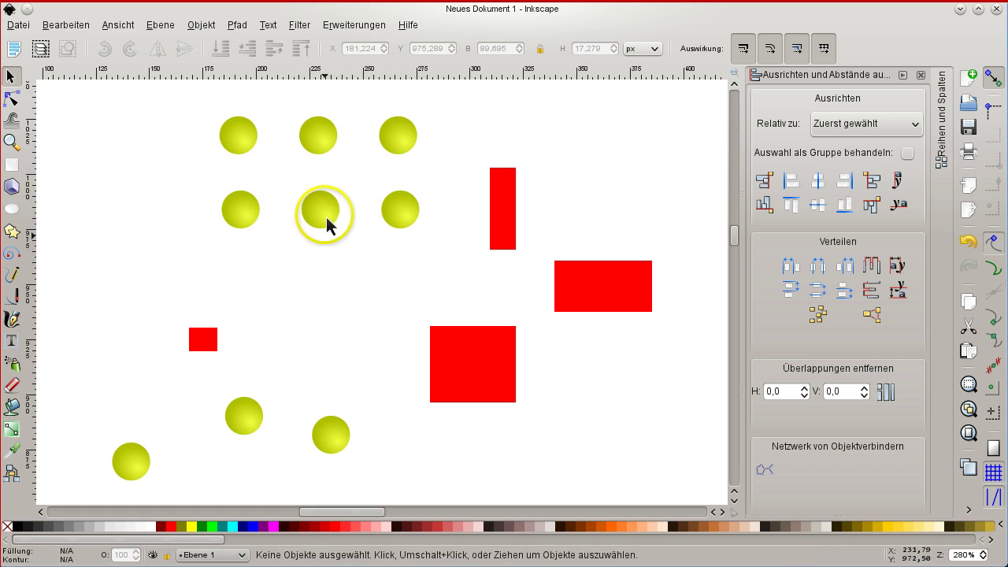
Group the three circles of the upper row and the three circles of the second row as separate groups
left_click(326, 216)
left_click(197, 88)
left_click_drag(186, 89, 443, 167)
key("ctrl+g")
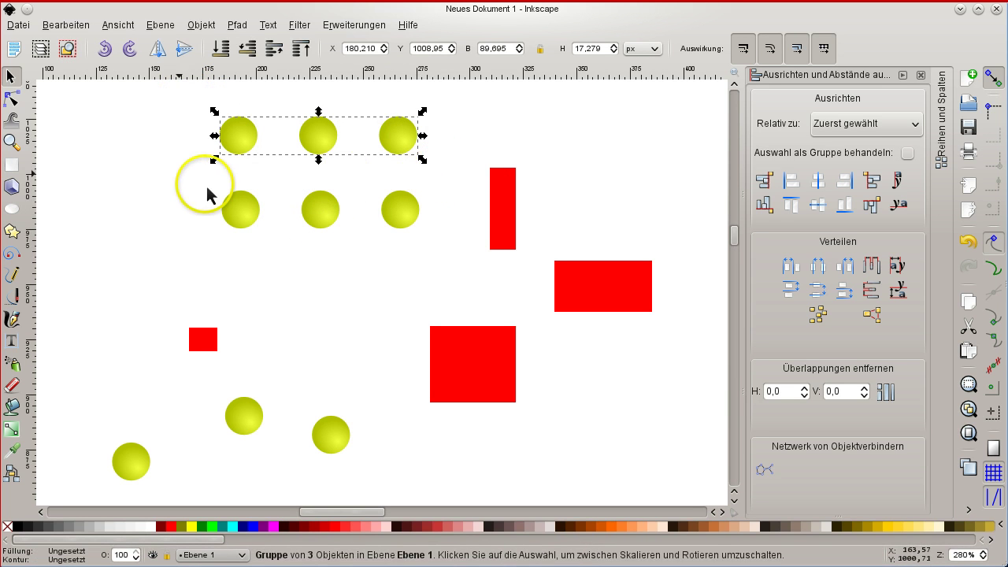
left_click_drag(184, 171, 450, 256)
key("ctrl+g")
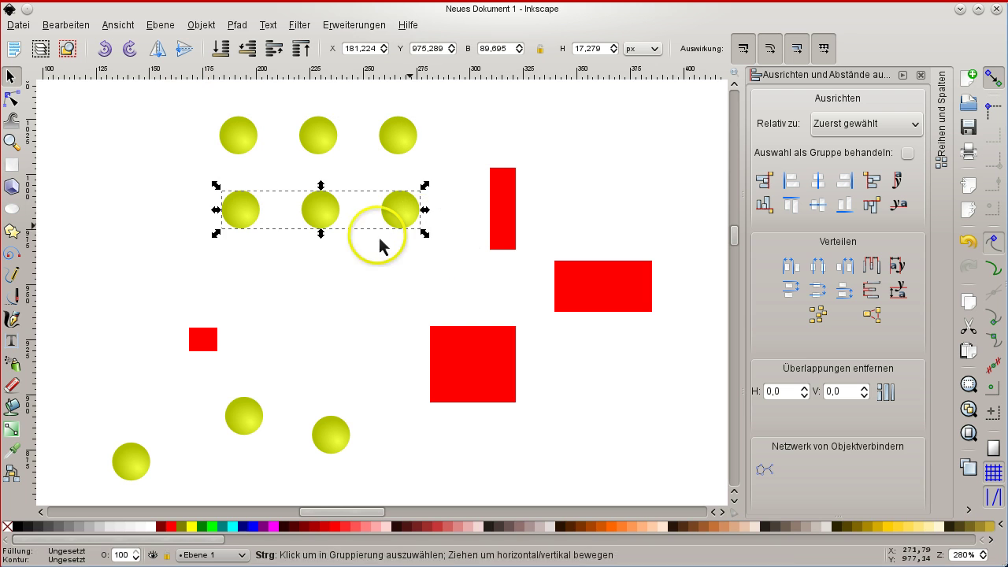
Copy the grouped second row and place the copy beneath it as a third row
key("ctrl+c")
key("ctrl+v")
left_click_drag(358, 268, 412, 284)
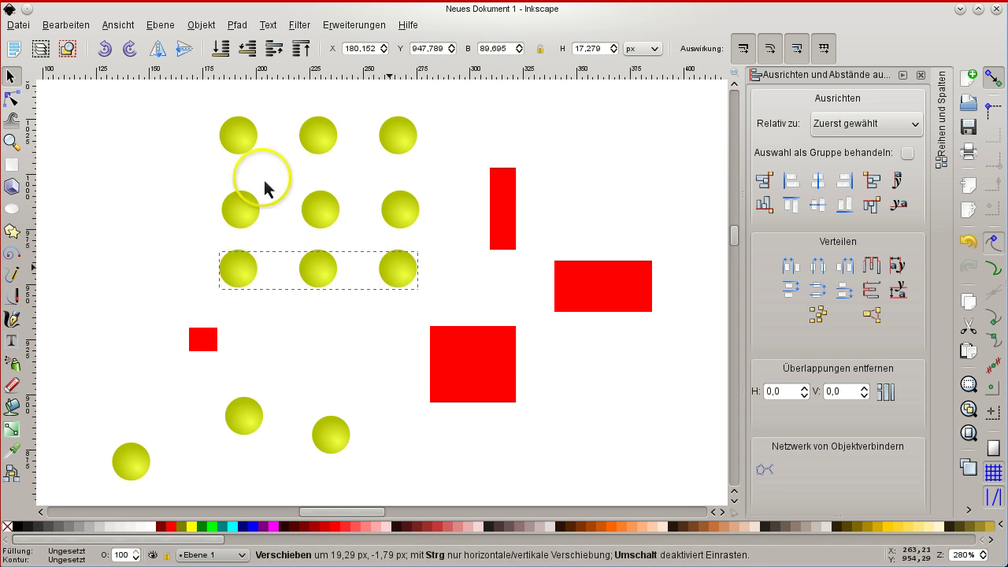
Centre the three circle rows on a common vertical axis and distribute them with equal vertical centre spacing
left_click_drag(171, 104, 463, 316)
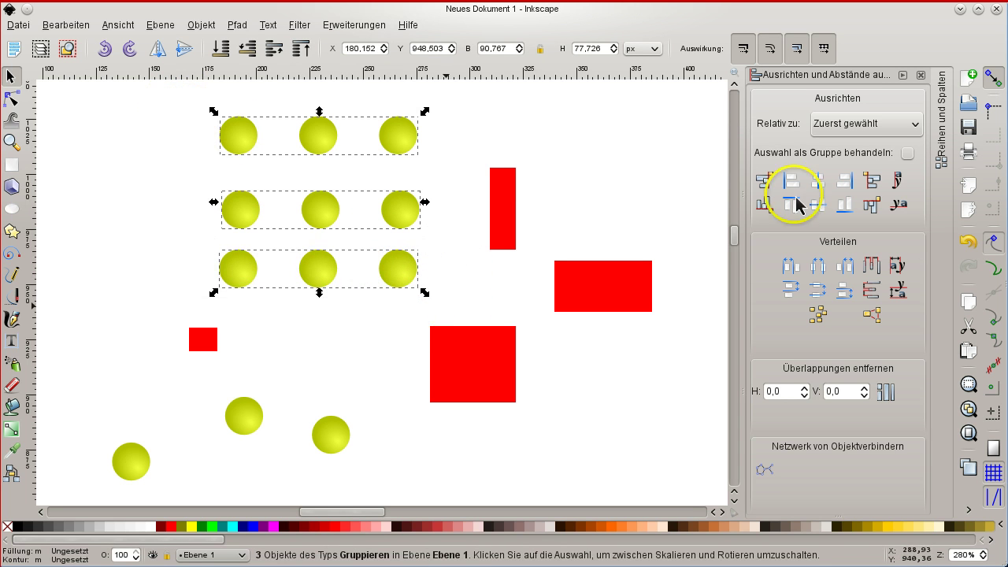
left_click(819, 181)
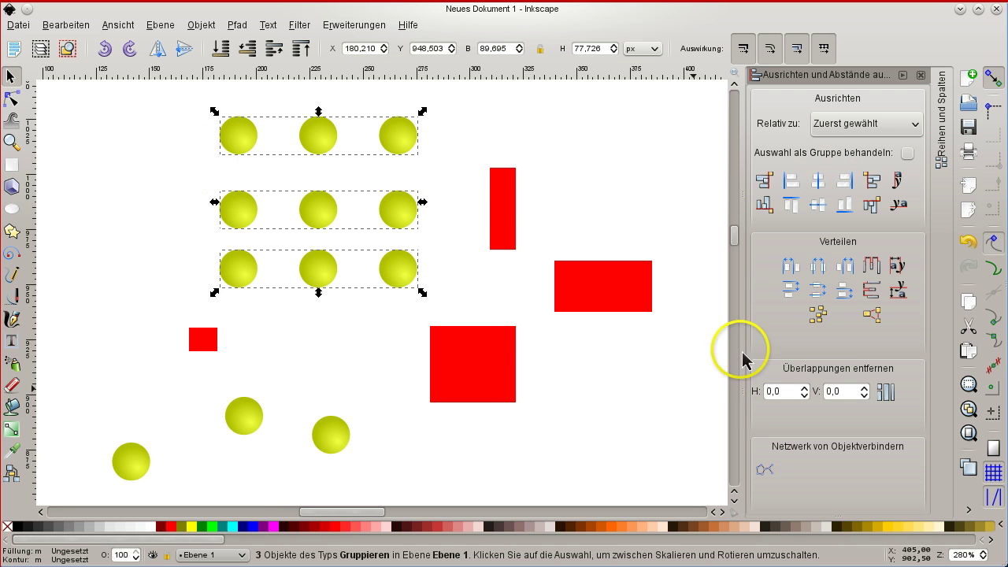
left_click(817, 292)
left_click(452, 246)
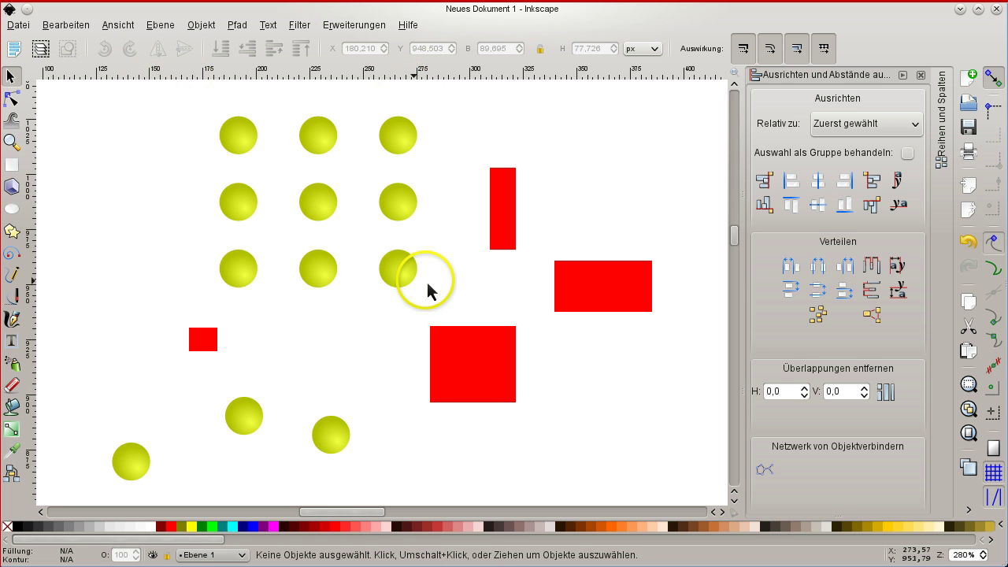
left_click(365, 193)
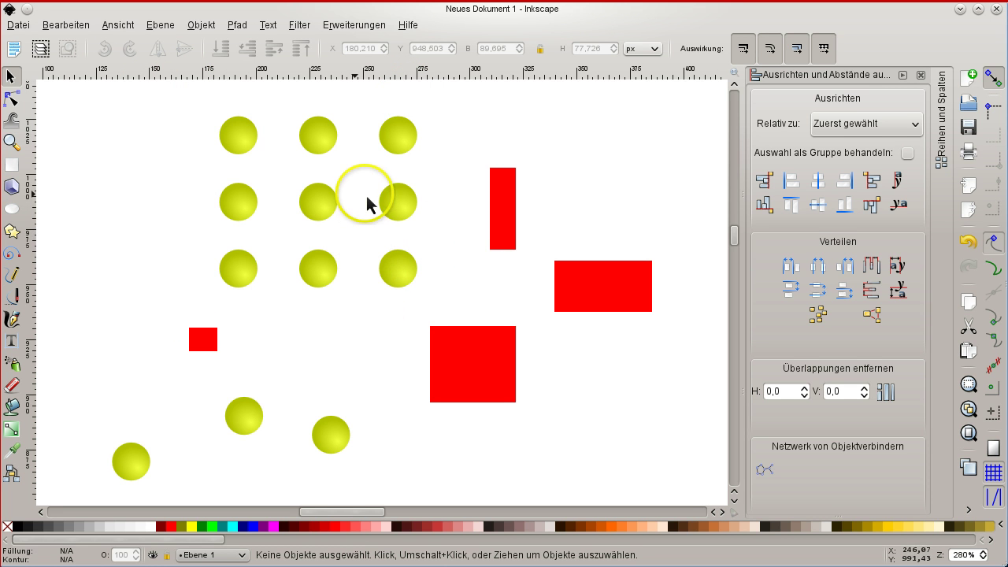
left_click(322, 174)
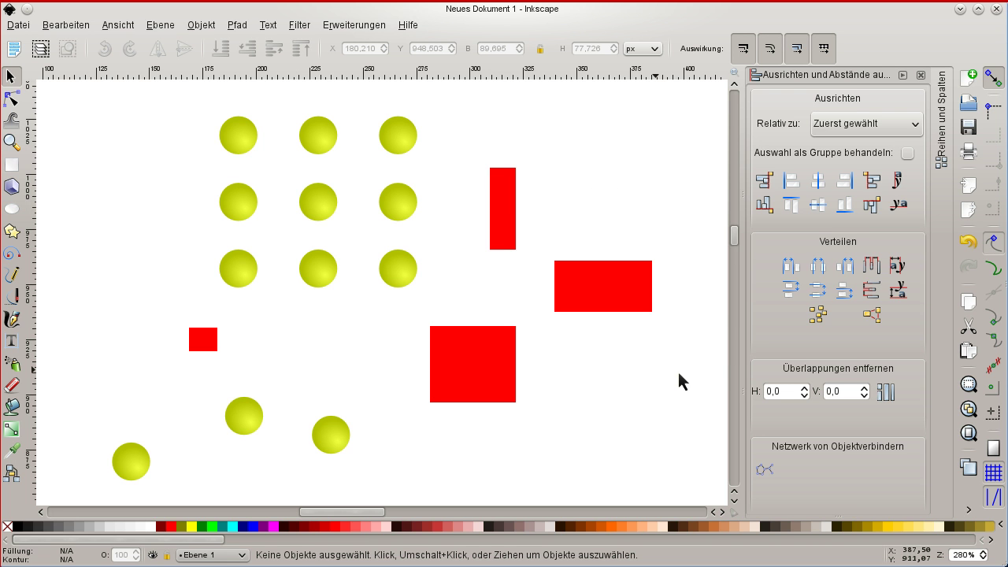
left_click(734, 342)
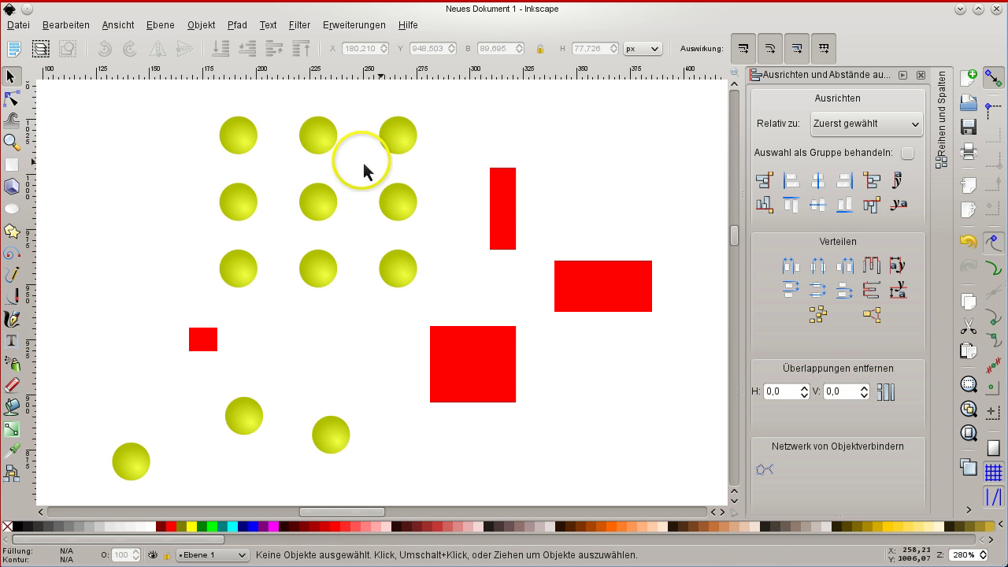
Ungroup the upper row of three circles and move its outer circles inward so that all three overlap
mouse_move(305, 144)
left_mouse_down()
mouse_move(272, 149)
mouse_move(294, 145)
left_mouse_up()
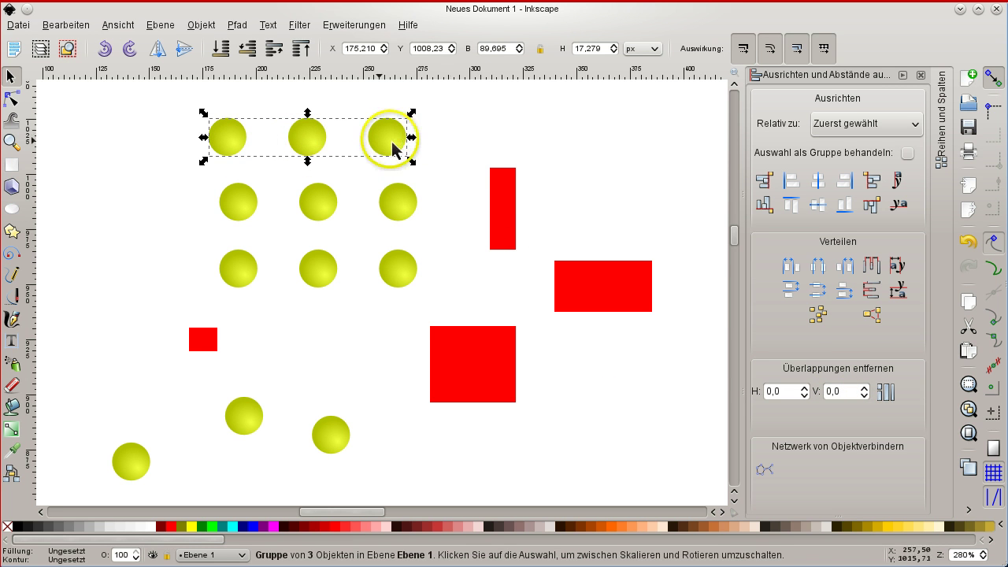
key("ctrl+shift+g")
left_click(260, 142)
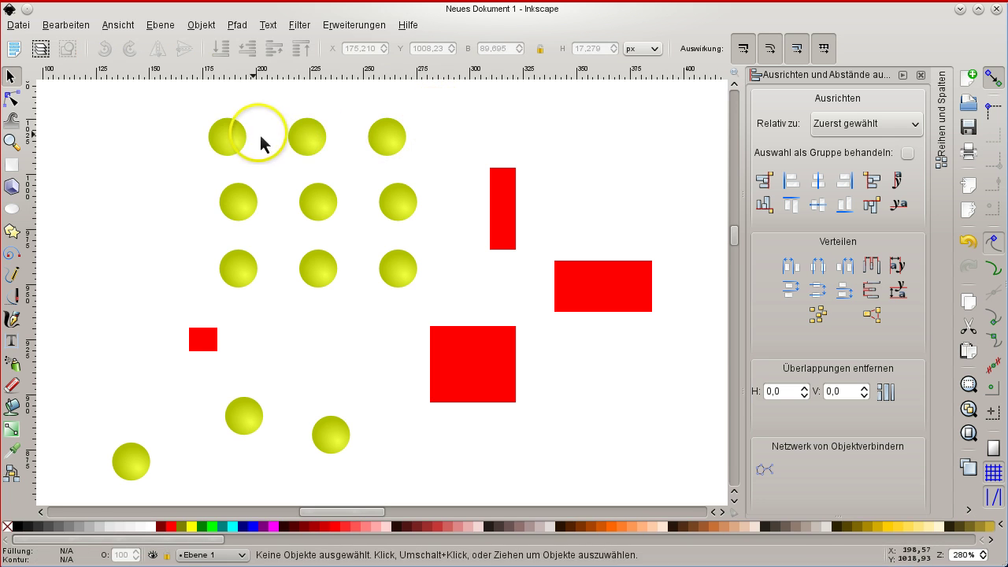
left_click_drag(264, 136, 306, 132)
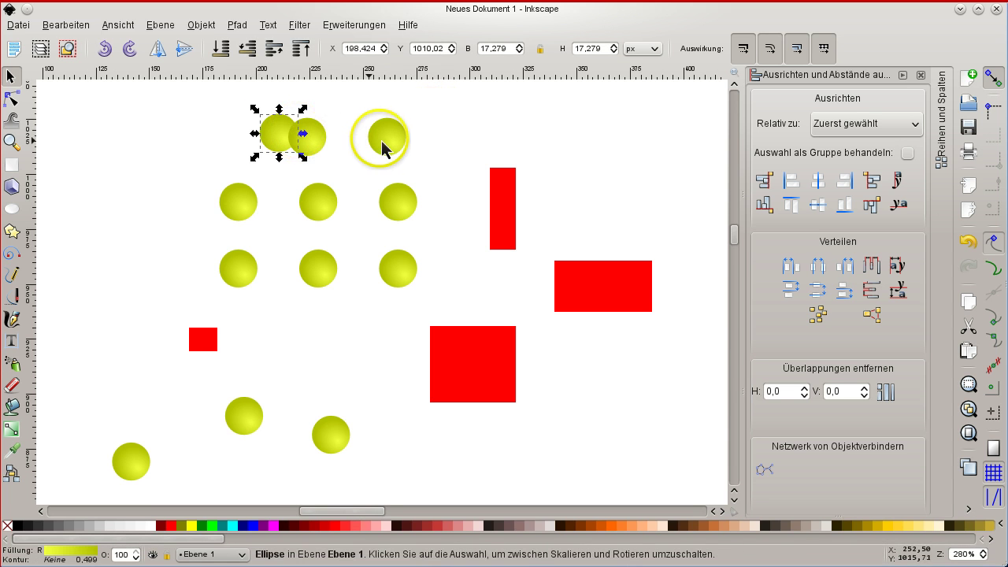
left_click_drag(381, 140, 324, 137)
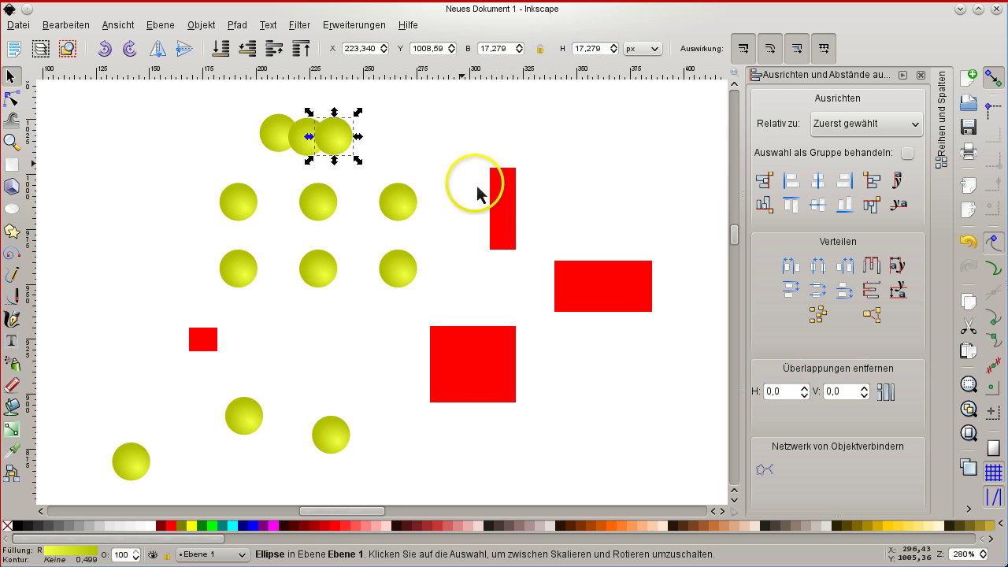
Move the tall and the wide red rectangles up beside the overlapping circles so that they overlap too
left_click_drag(504, 207, 375, 129)
left_click_drag(607, 268, 443, 114)
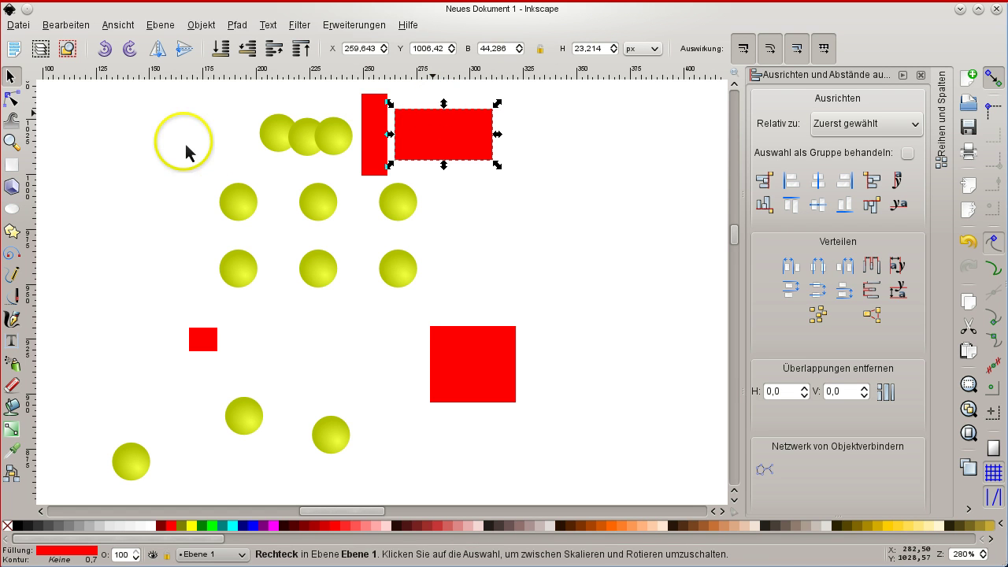
left_click_drag(364, 139, 347, 143)
left_click_drag(425, 140, 381, 140)
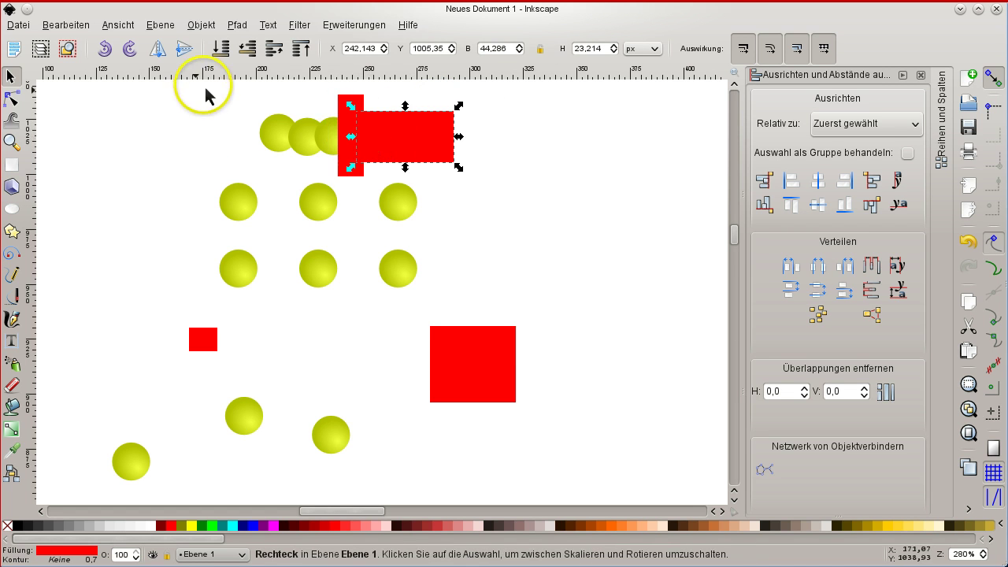
Remove the overlaps between the three upper circles and the two red rectangles, with horizontal and vertical gaps of 0,0
left_click_drag(216, 85, 542, 223)
left_click_drag(642, 267, 642, 268)
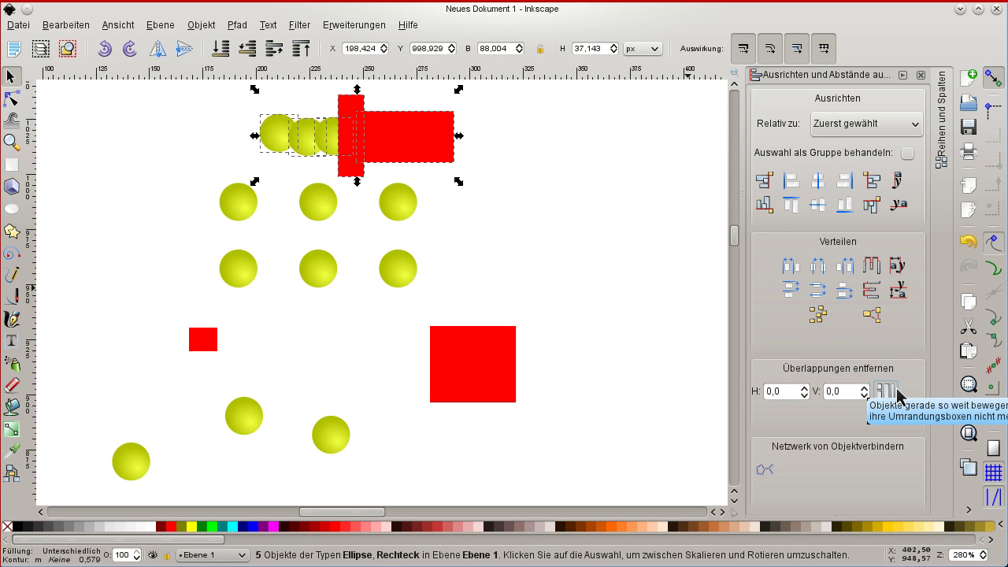
left_click(898, 396)
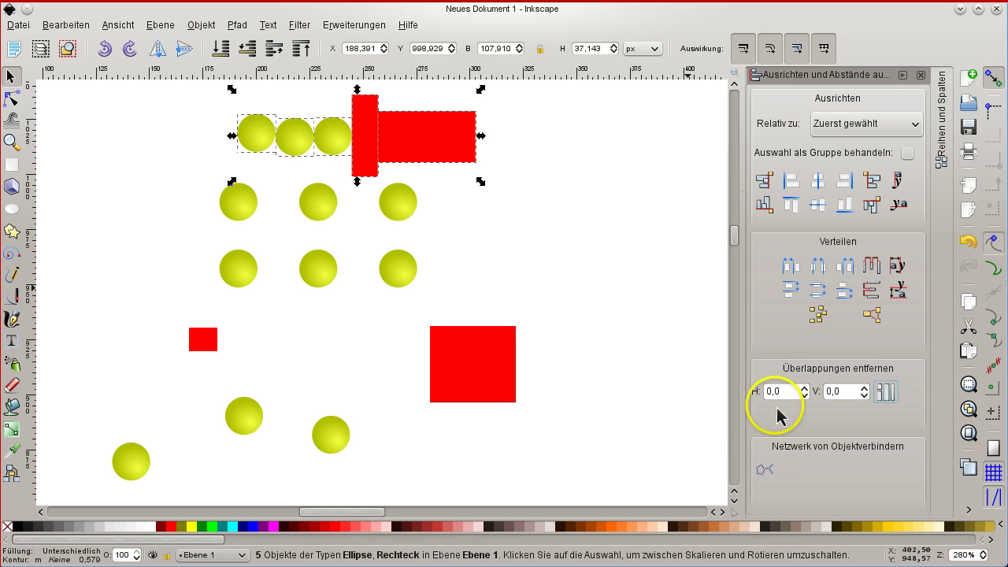
left_click(596, 198)
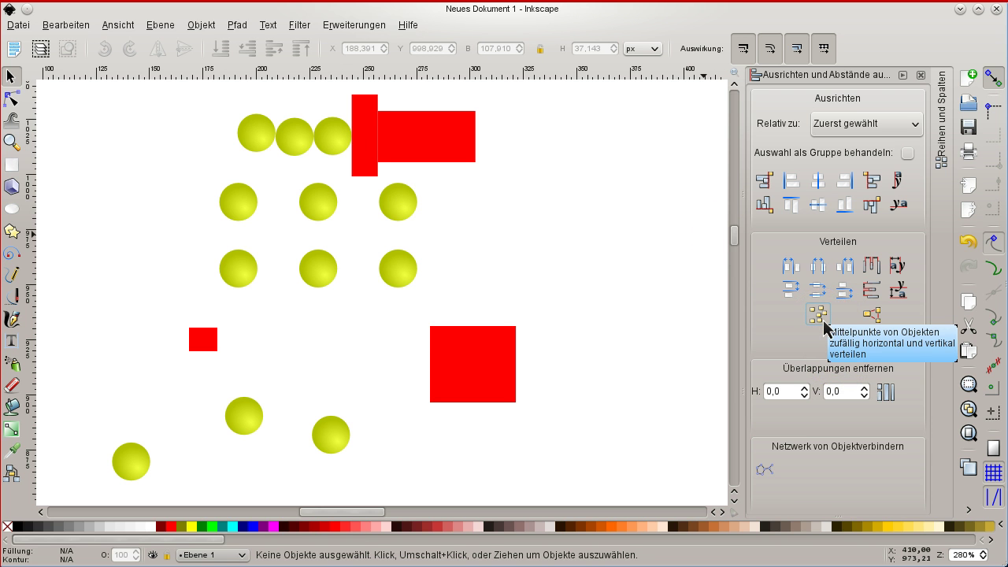
left_click(872, 315)
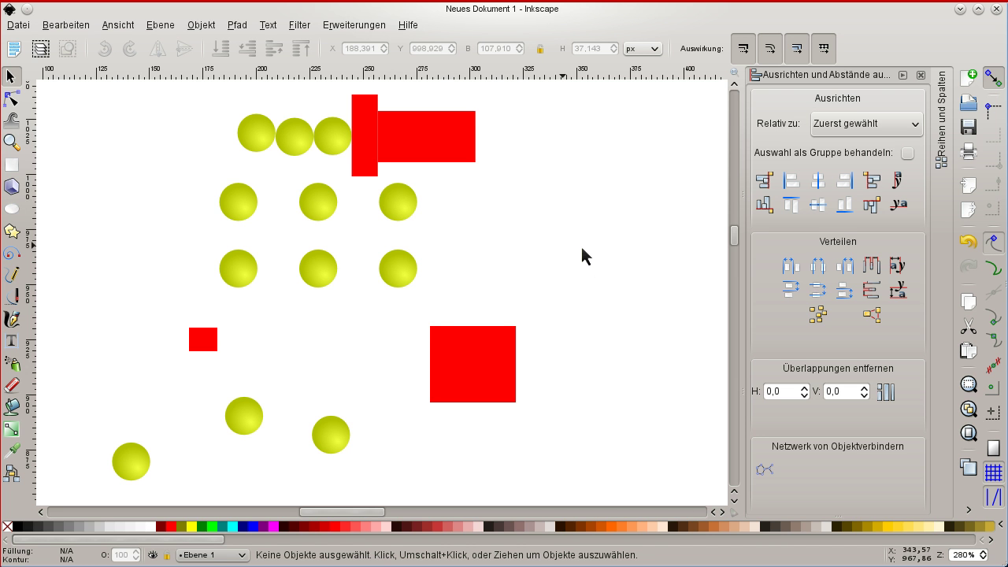
Draw a closed, straight-sided path with six nodes in the empty area right of the circles using the Bézier tool
left_click(18, 299)
left_click(557, 177)
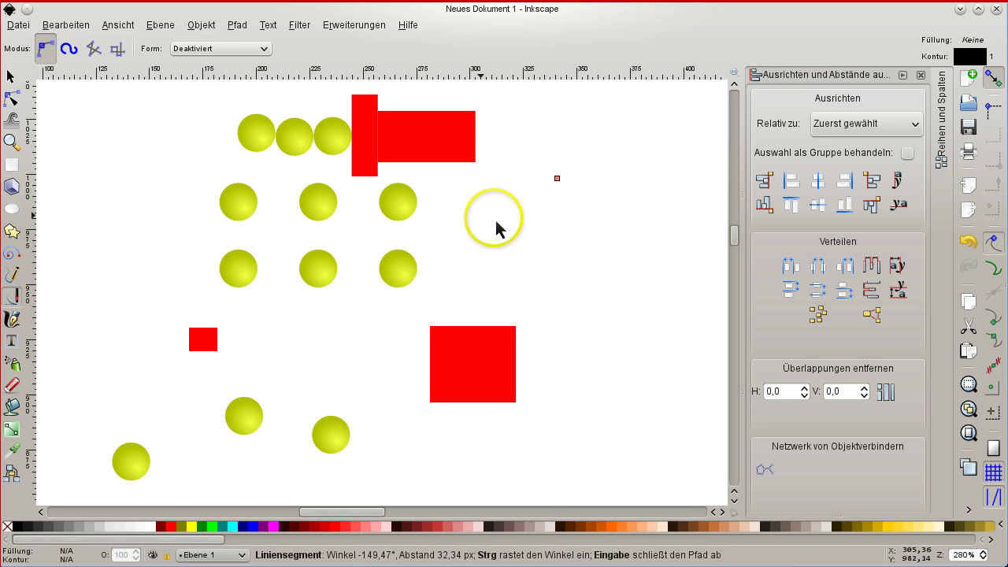
left_click(495, 217)
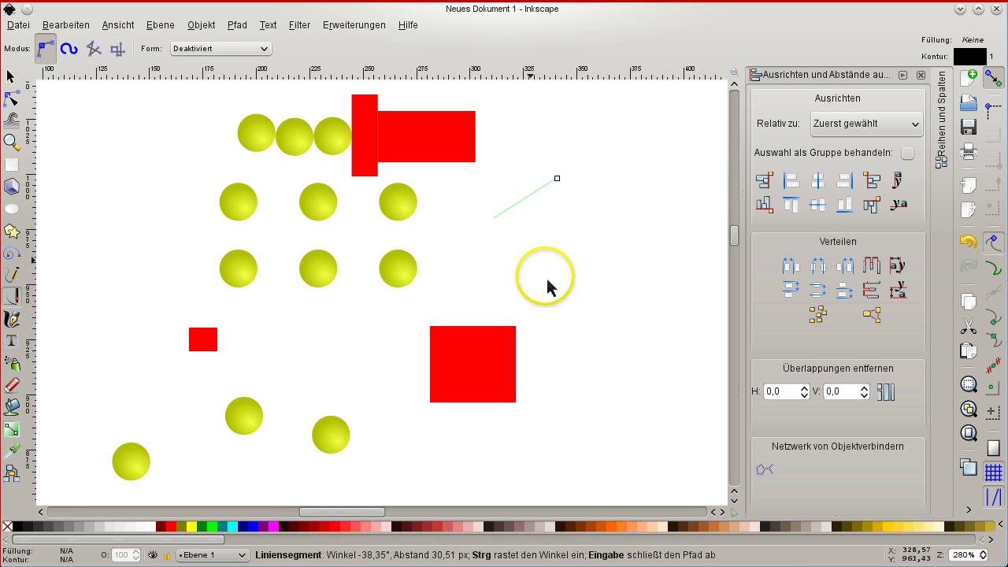
left_click(654, 152)
left_click(593, 228)
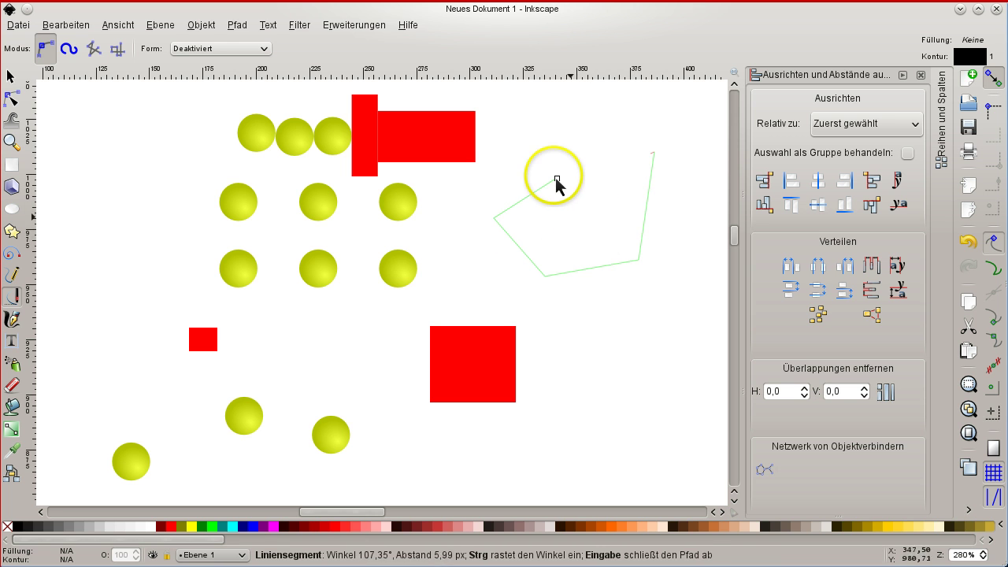
left_click(557, 179)
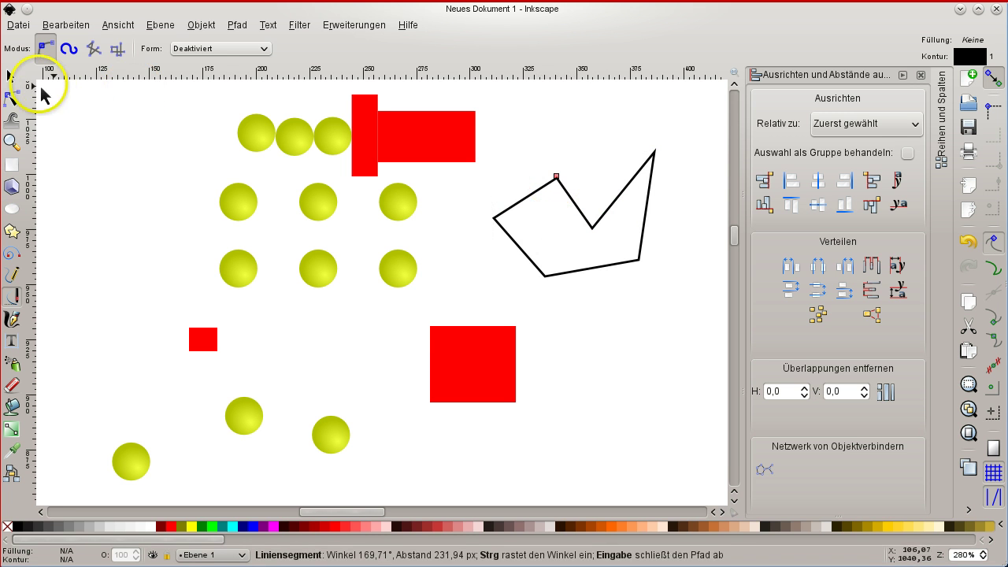
Align the path's upper-left node and its lowest node on a common vertical line
left_click(11, 98)
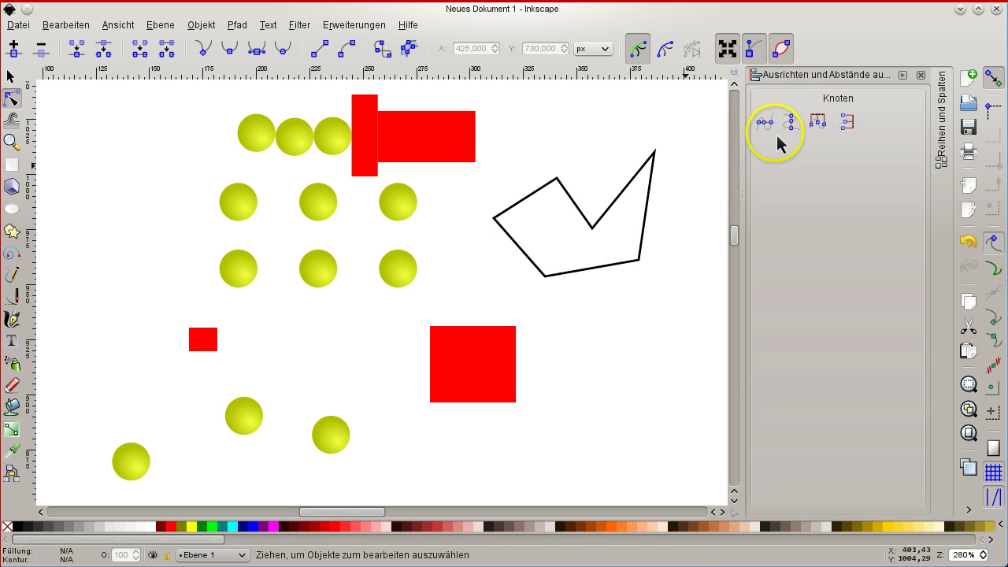
left_click(610, 211)
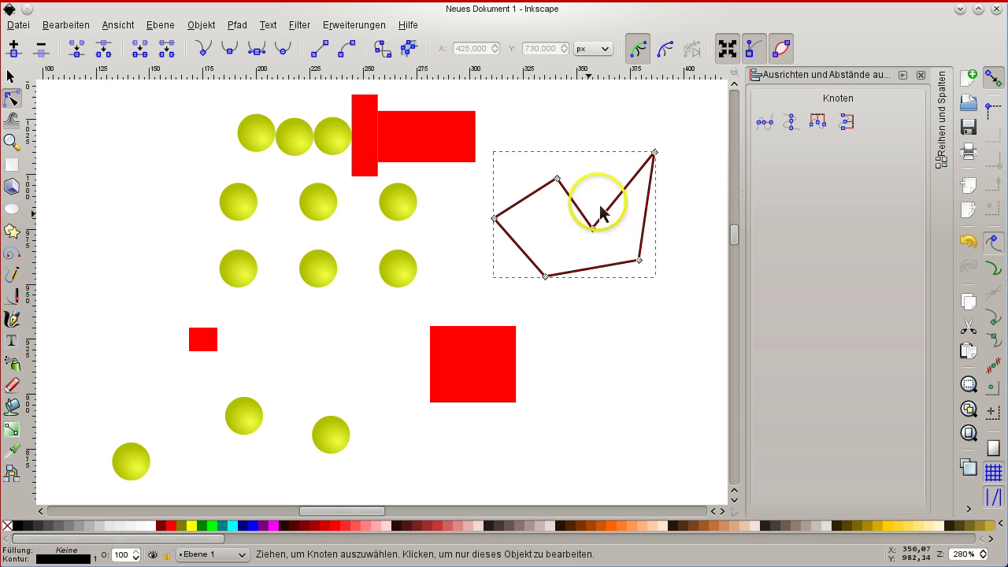
left_click_drag(515, 144, 579, 315)
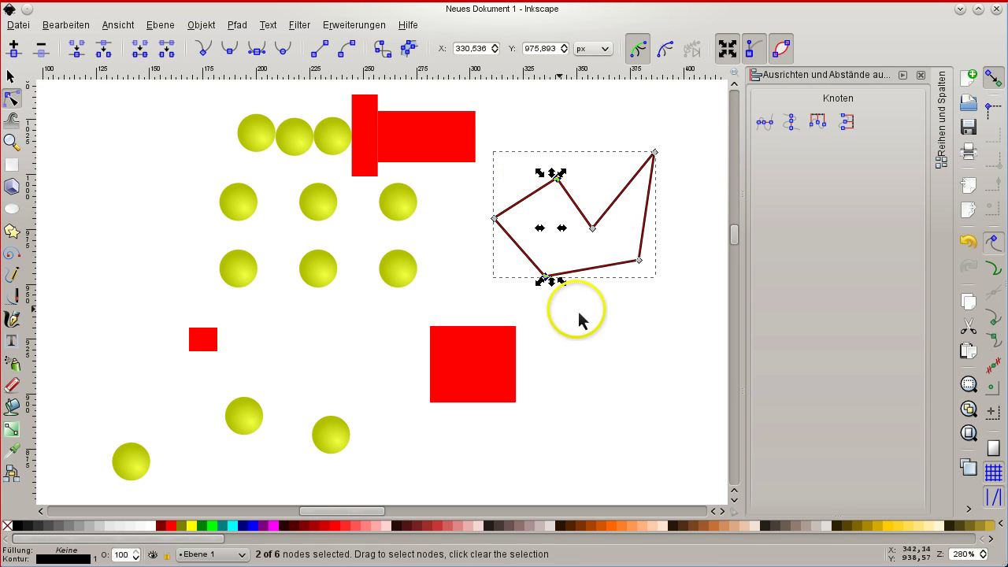
left_click(796, 129)
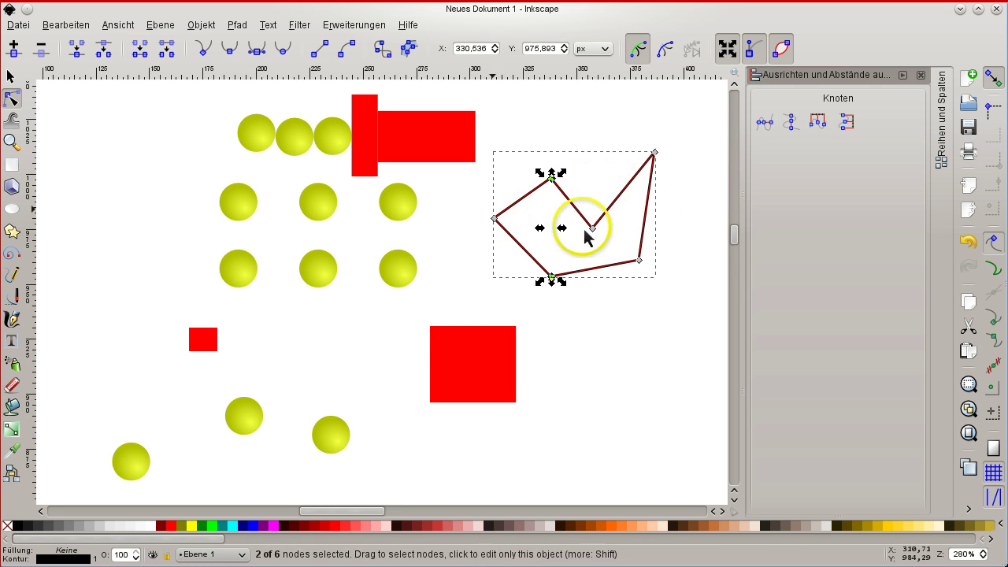
Align the path's three middle nodes on a common horizontal line and distribute them evenly in the horizontal direction
left_click_drag(472, 200, 663, 277)
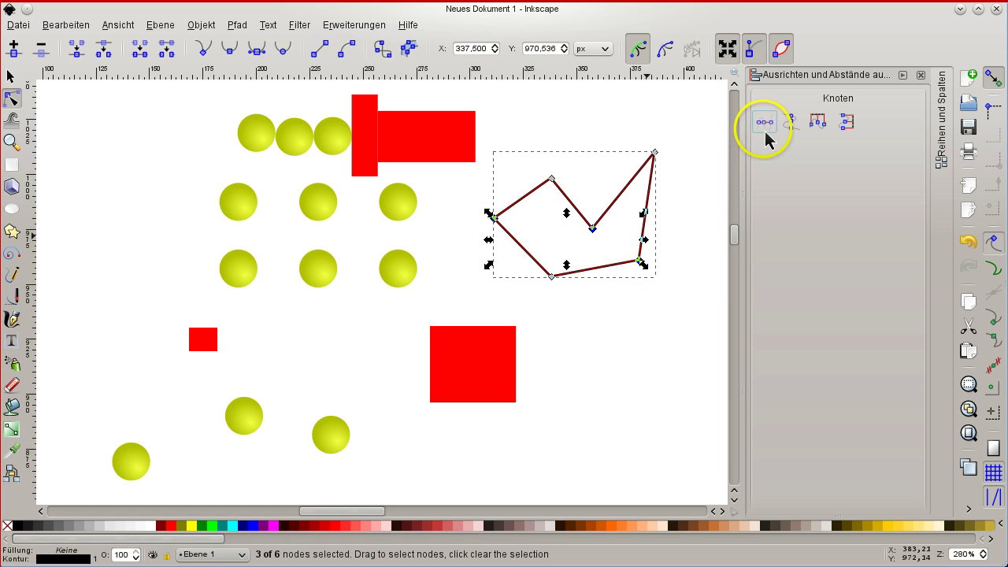
left_click(766, 132)
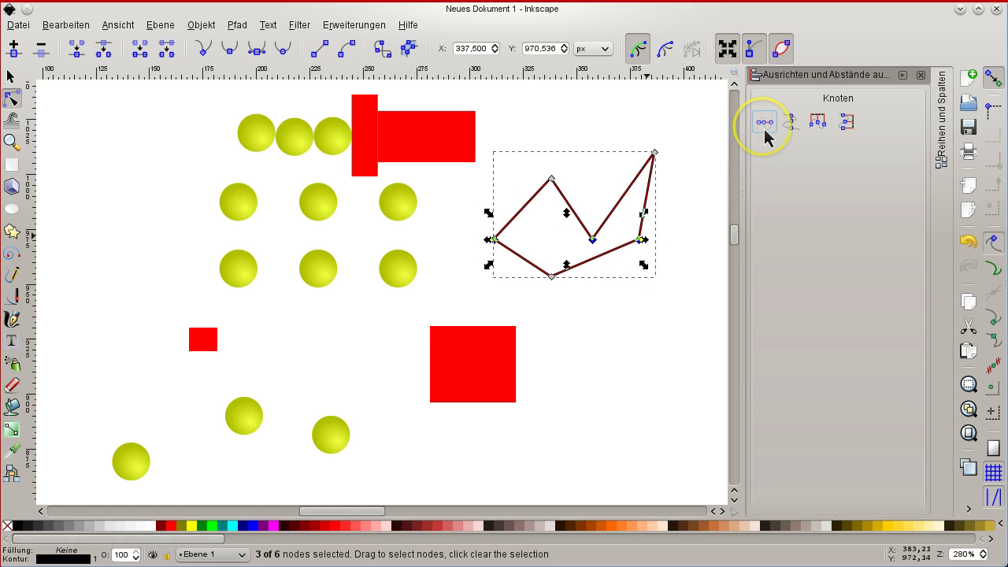
left_click(826, 124)
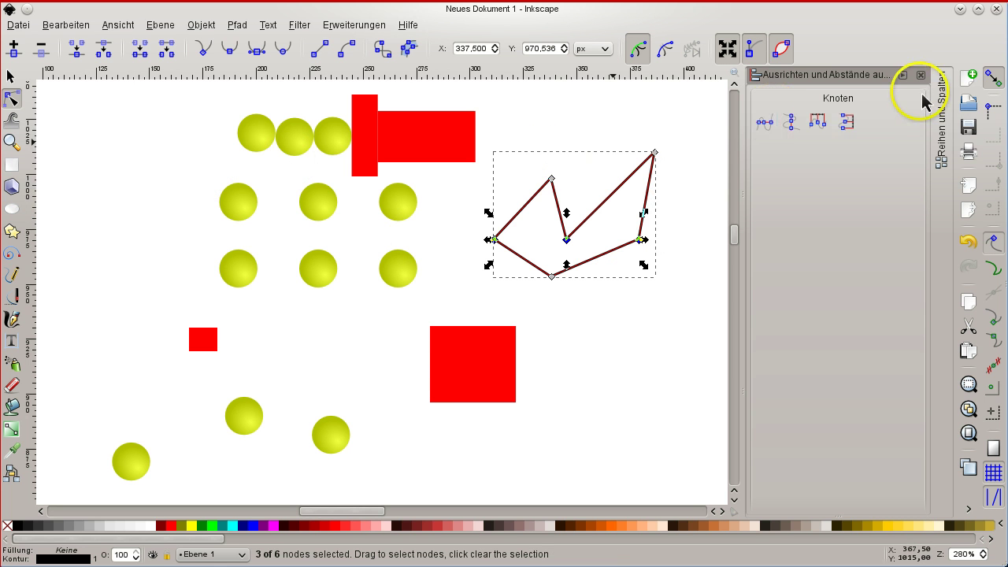
left_click(602, 347)
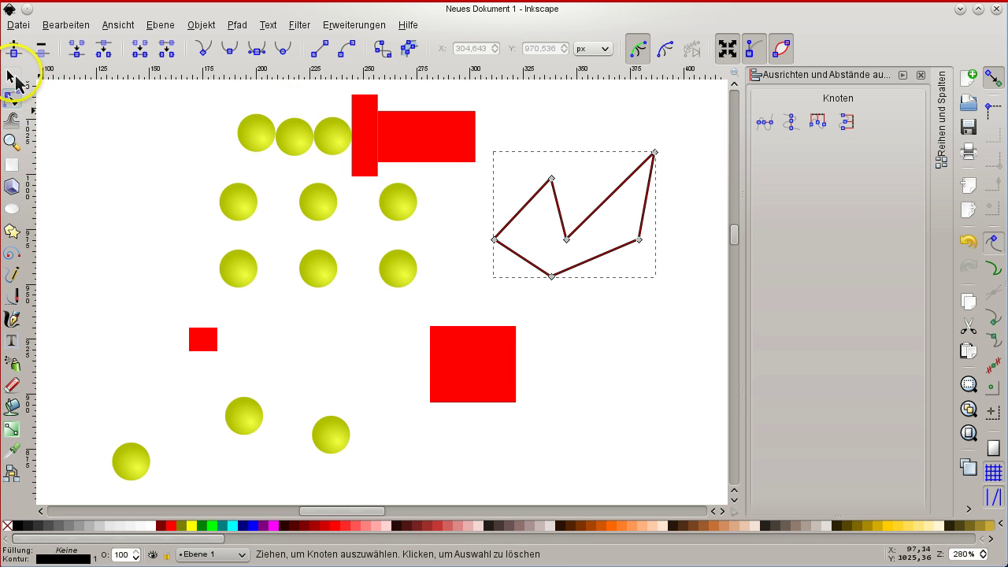
Return to the Selector tool, close the Align and Distribute dialog and show the Rows and Columns dialog
left_click(13, 77)
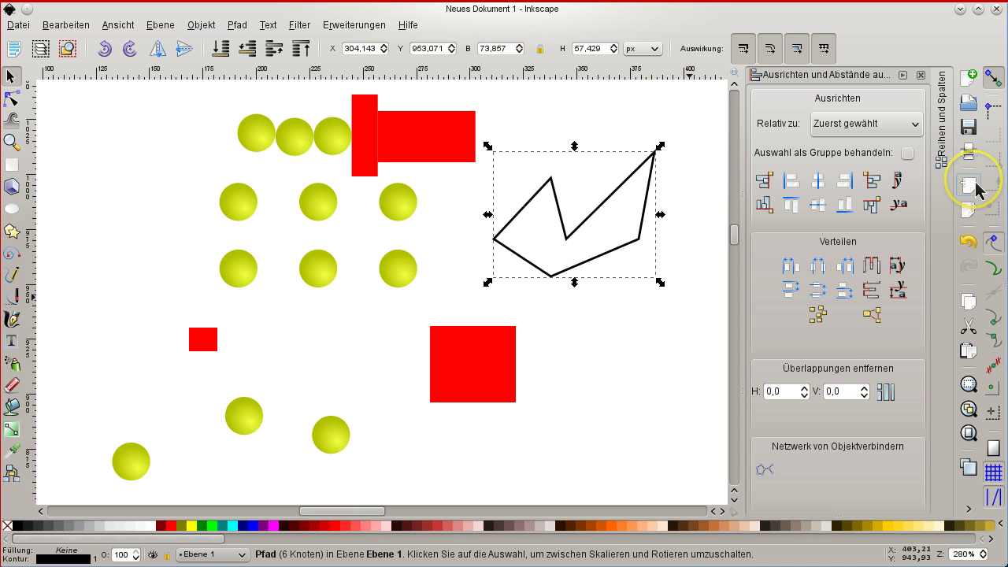
left_click(921, 75)
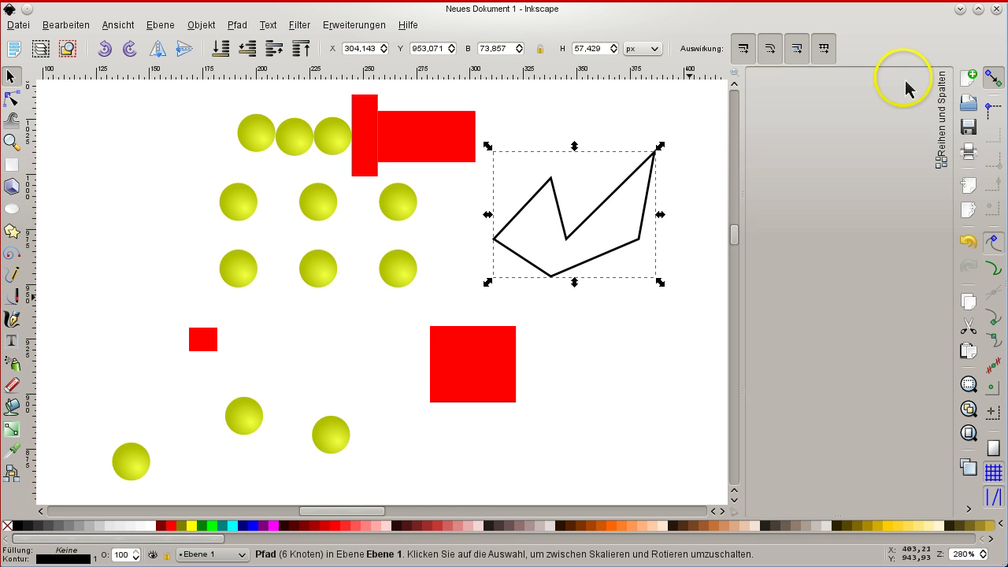
left_click(949, 150)
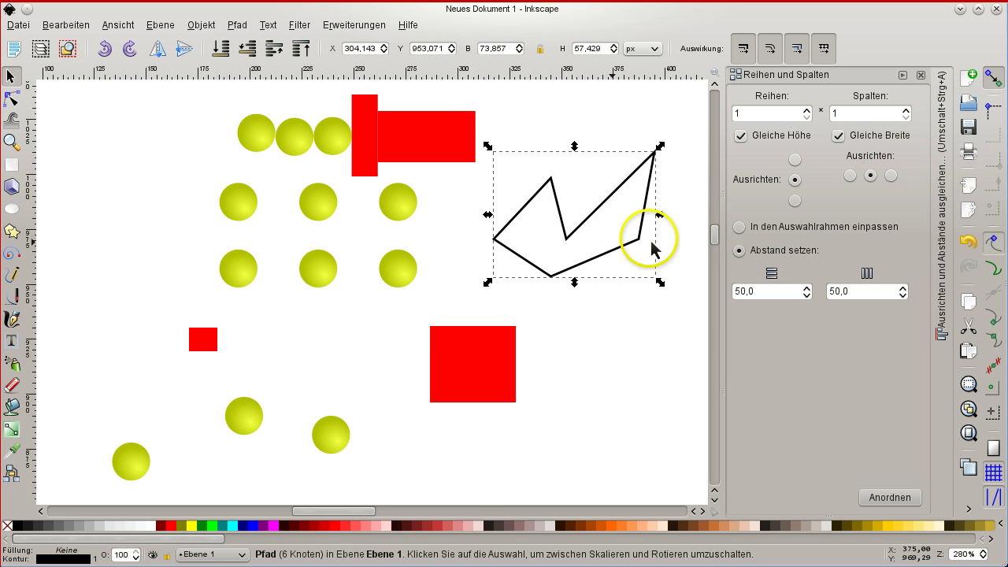
Delete the black path, the large red rectangle and the wide and tall red rectangles beside the upper circles
left_click_drag(630, 258, 656, 462)
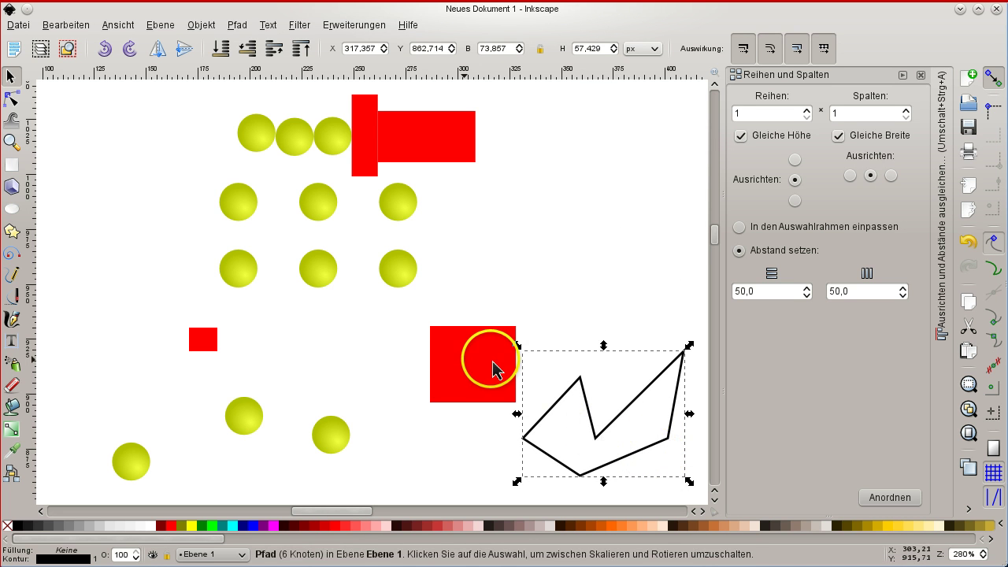
key("Delete")
left_click(493, 370)
key("Delete")
left_click(450, 114)
key("Escape")
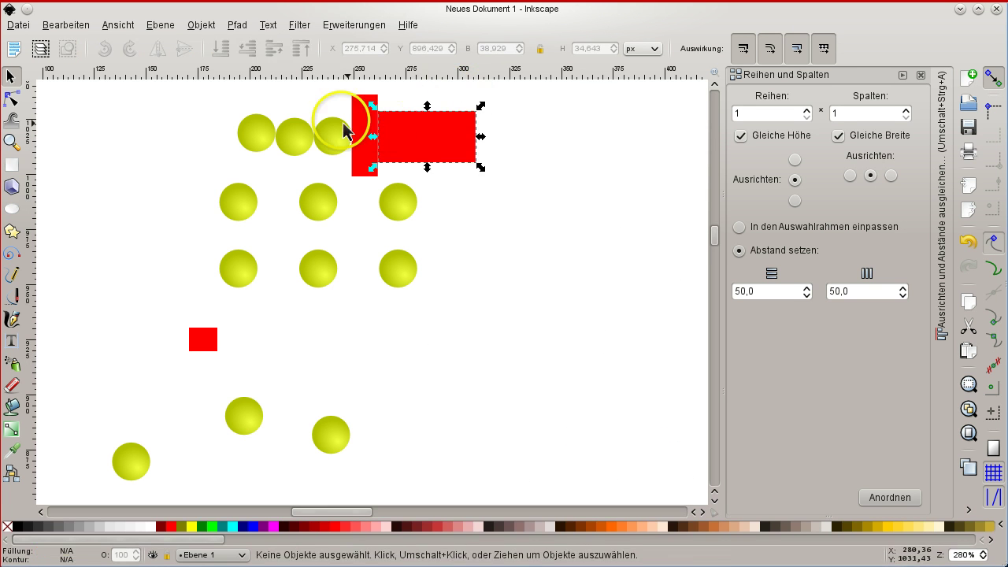
left_click(368, 132)
key("Delete")
left_click(367, 126)
key("Delete")
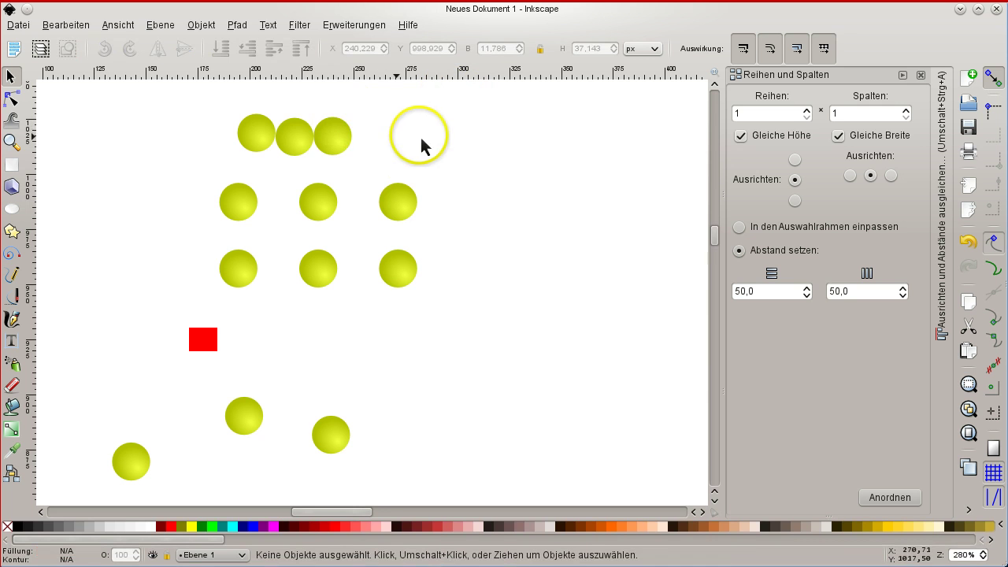
Move the nine circles of the three rows to the right together and ungroup the middle and lower rows
left_click_drag(192, 112, 497, 305)
left_click_drag(400, 200, 543, 209)
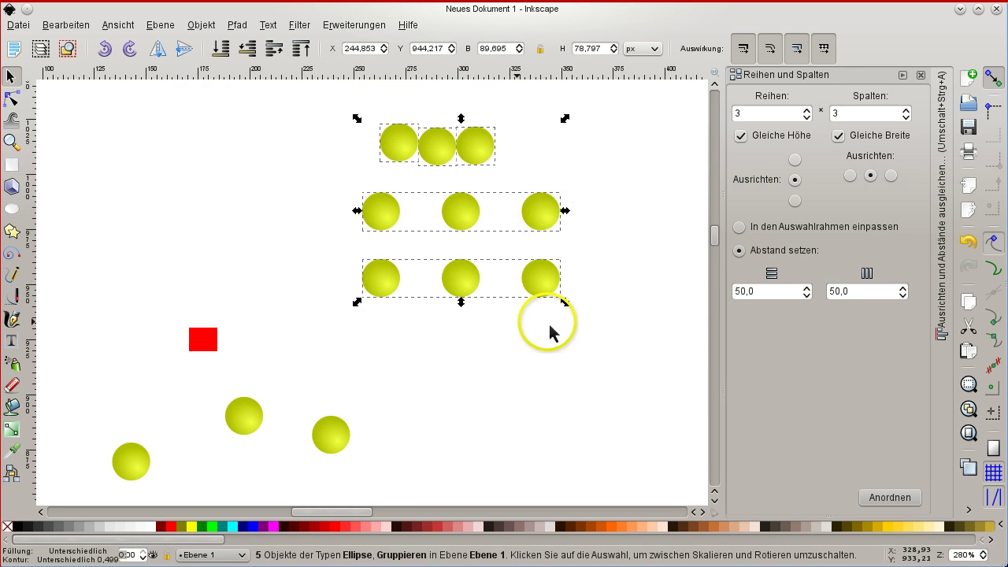
left_click(547, 323)
left_click(543, 209)
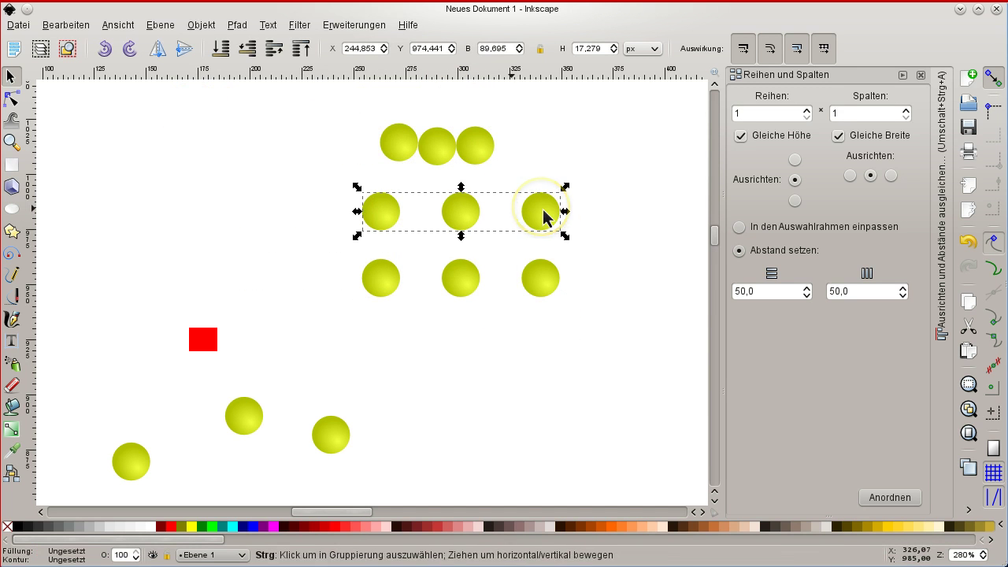
key("shift+ctrl+g")
left_click(577, 327)
left_click(530, 283)
key("shift+ctrl+g")
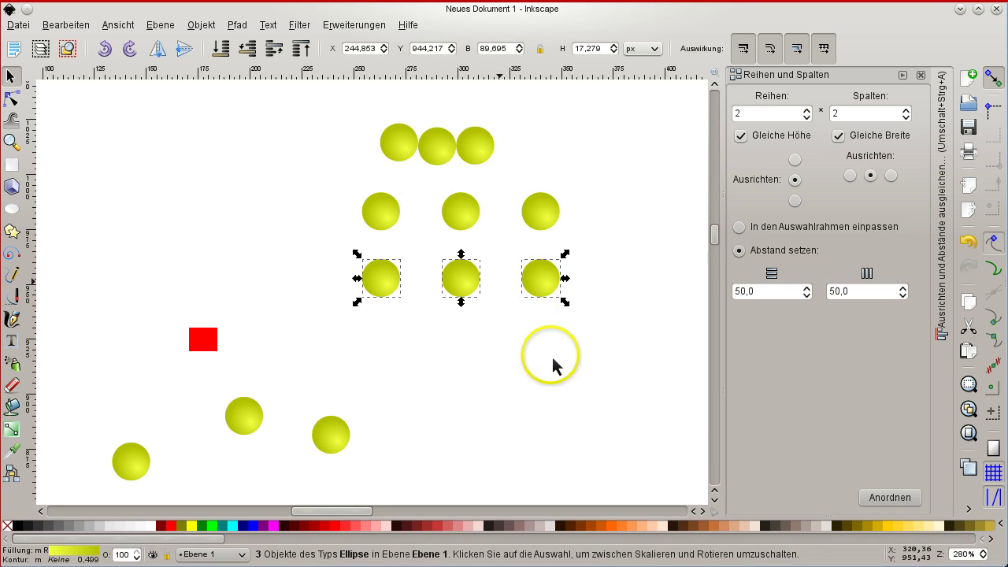
Select the nine circles of the three rows and set Rows and Columns to three rows and three columns
left_click(624, 340)
left_click_drag(624, 340, 326, 108)
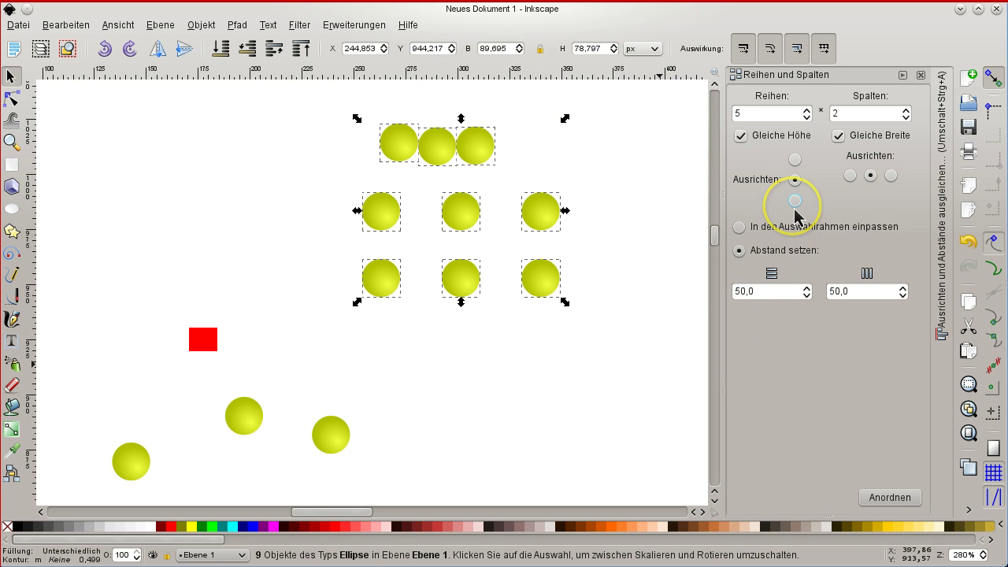
left_click(765, 115)
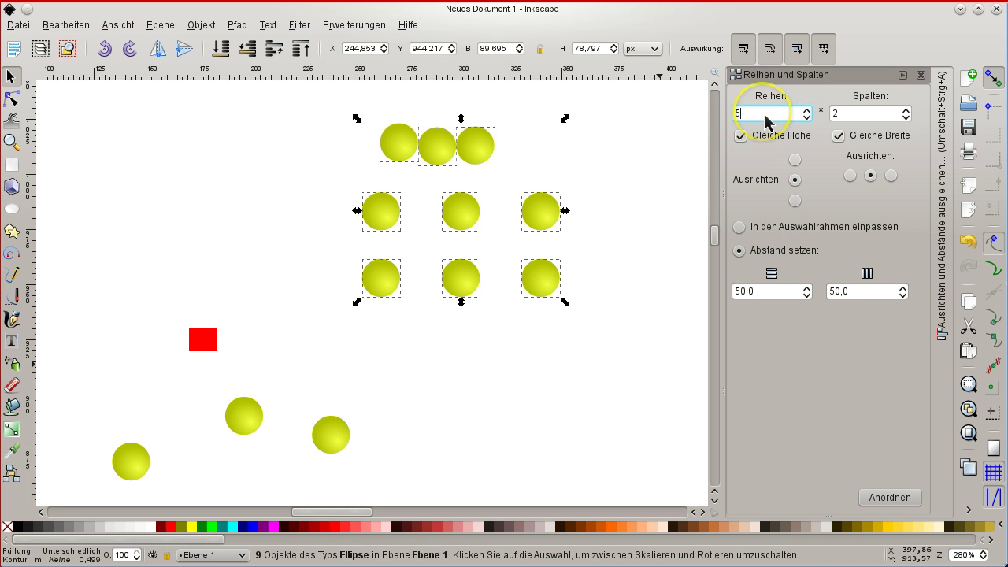
double_click(872, 115)
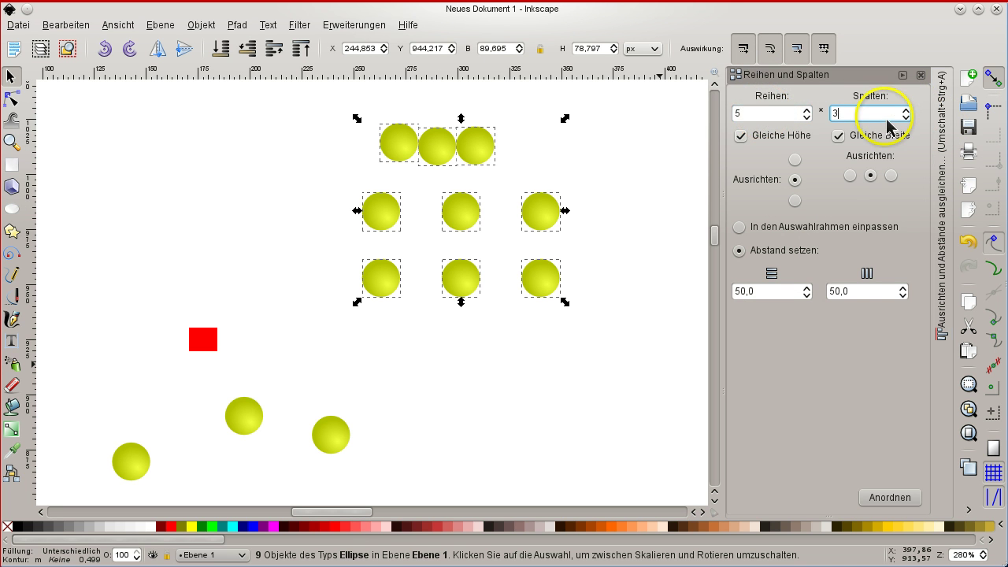
type("3")
left_click(761, 115)
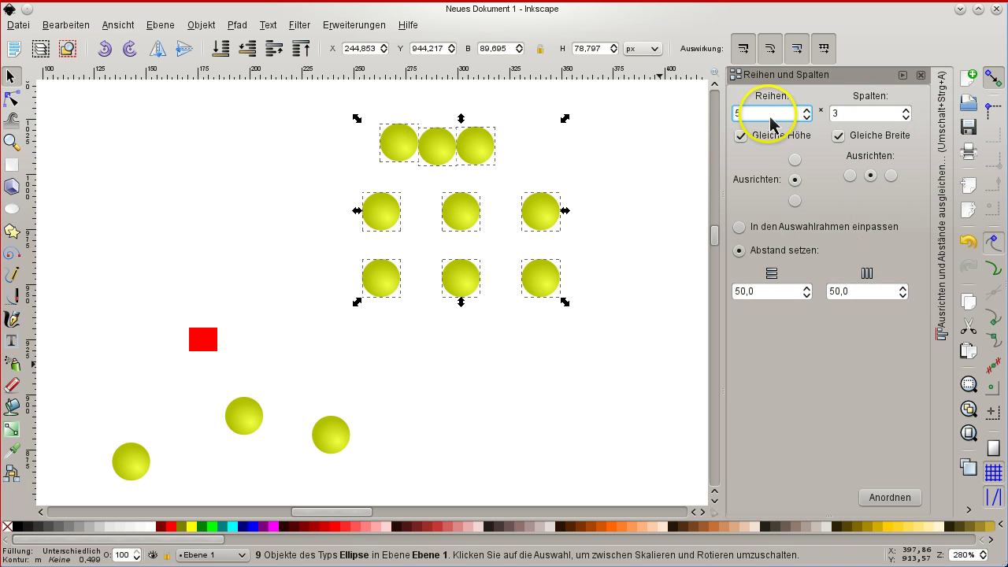
type("3")
left_click(862, 291)
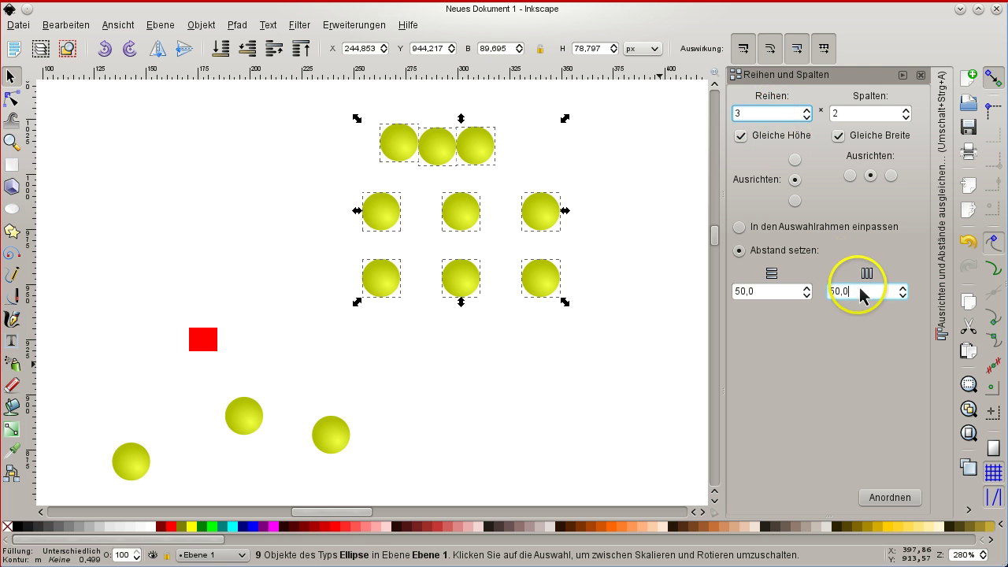
Spread the three touching circles of the top row apart so they sit roughly above the circles below
left_click(604, 180)
left_click_drag(487, 153, 541, 162)
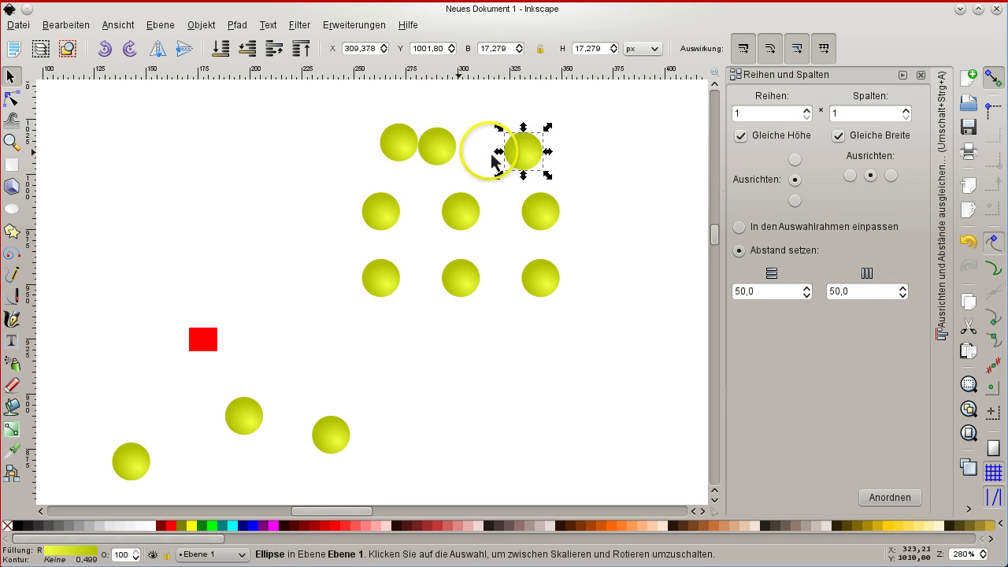
left_click_drag(445, 155, 393, 153)
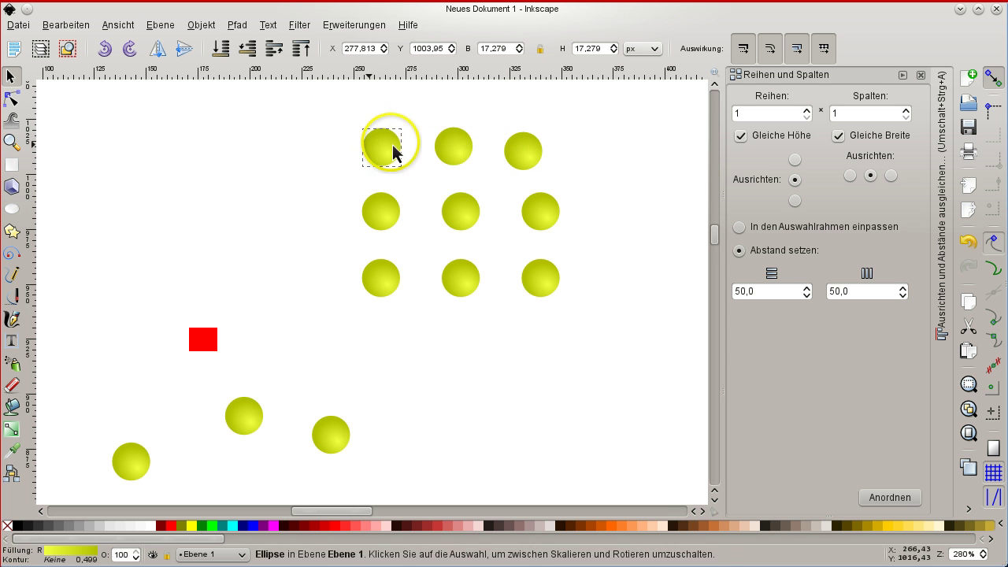
Shift the last circles of the middle and lower rows together inward, roughly under the top row's last circle
left_click_drag(340, 112, 614, 308)
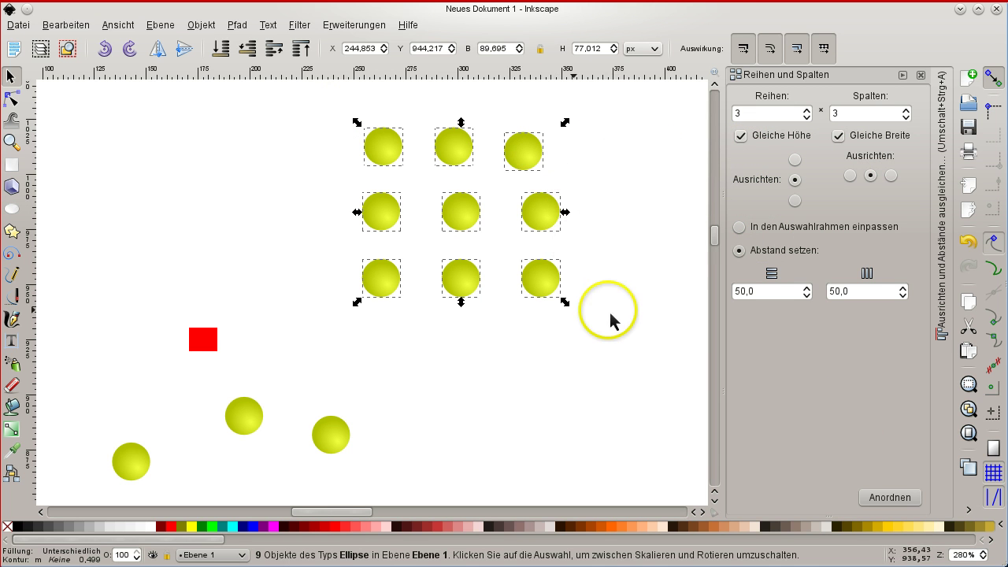
left_click(595, 352)
left_click_drag(594, 352, 518, 214)
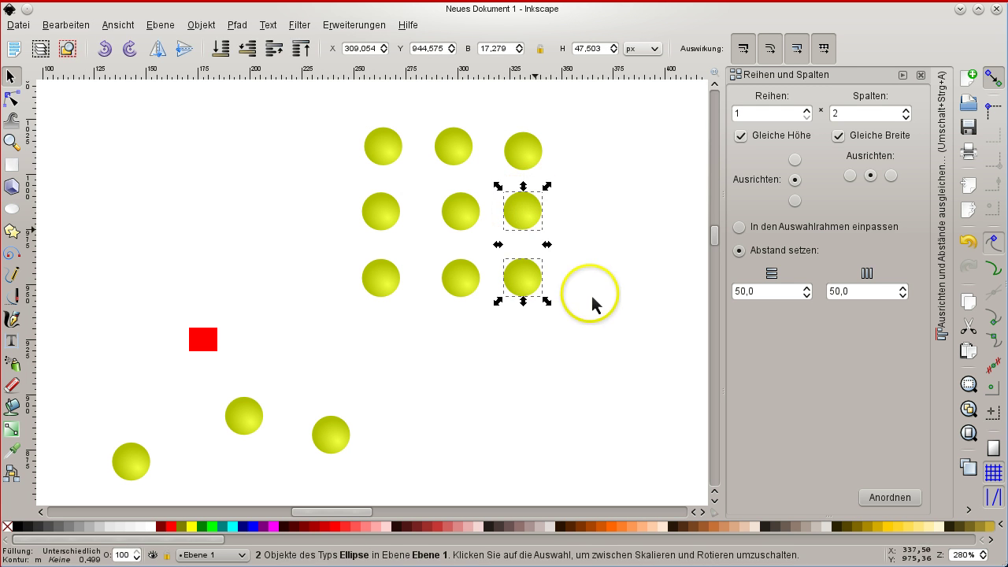
Try arranging the nine circles in a 3 × 3 grid with row and column spacing of 50
left_click(593, 319)
left_click_drag(589, 313, 293, 86)
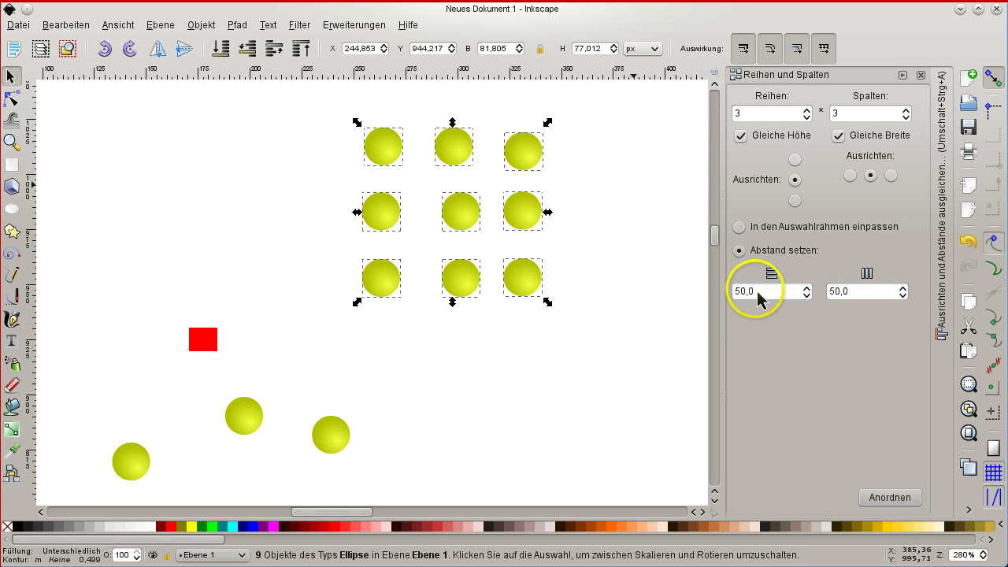
left_click(887, 499)
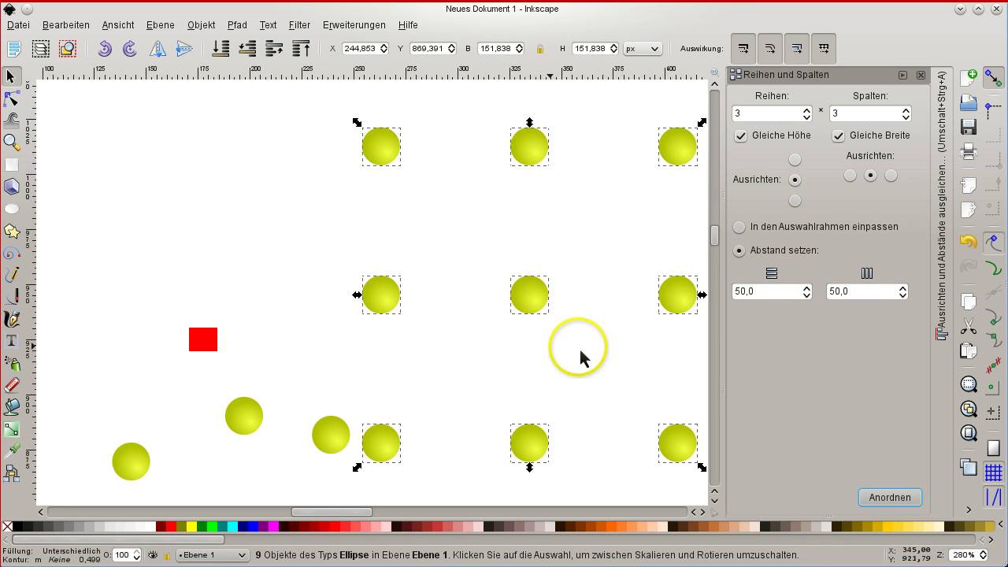
left_click(615, 335)
key("ctrl+z")
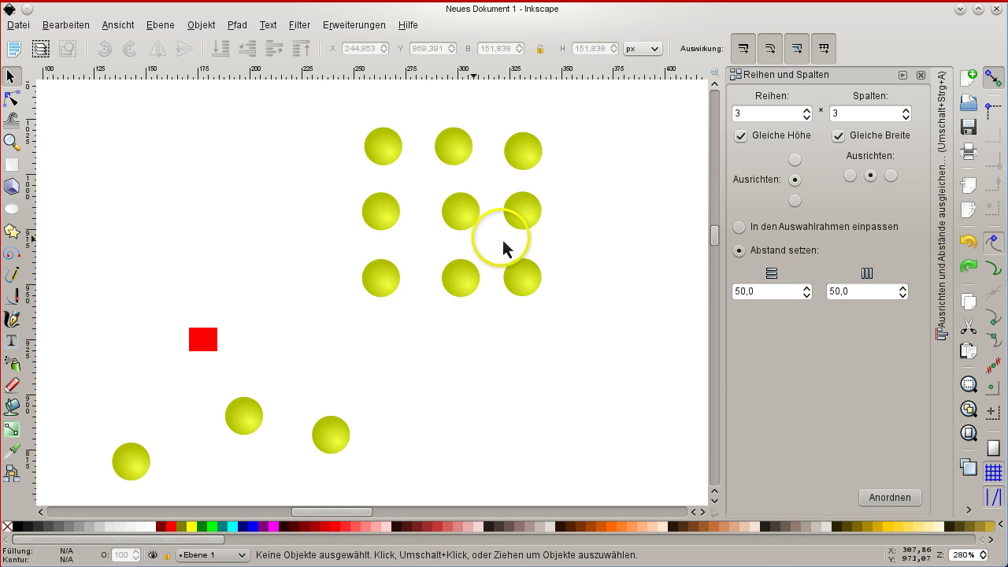
Try arranging the nine circles in a 3 × 3 grid with row and column spacing of 20
left_click_drag(310, 101, 604, 361)
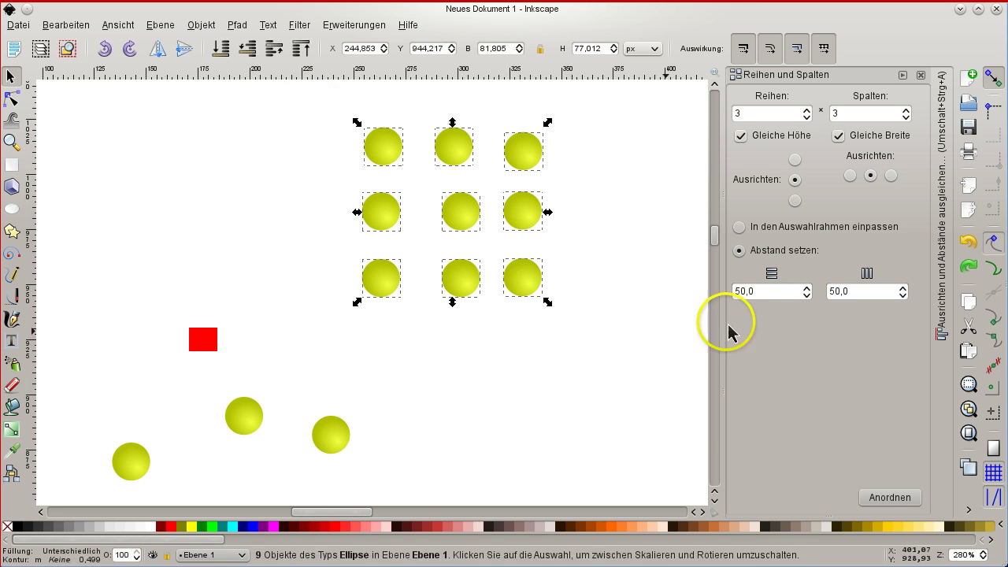
left_click(760, 293)
double_click(761, 293)
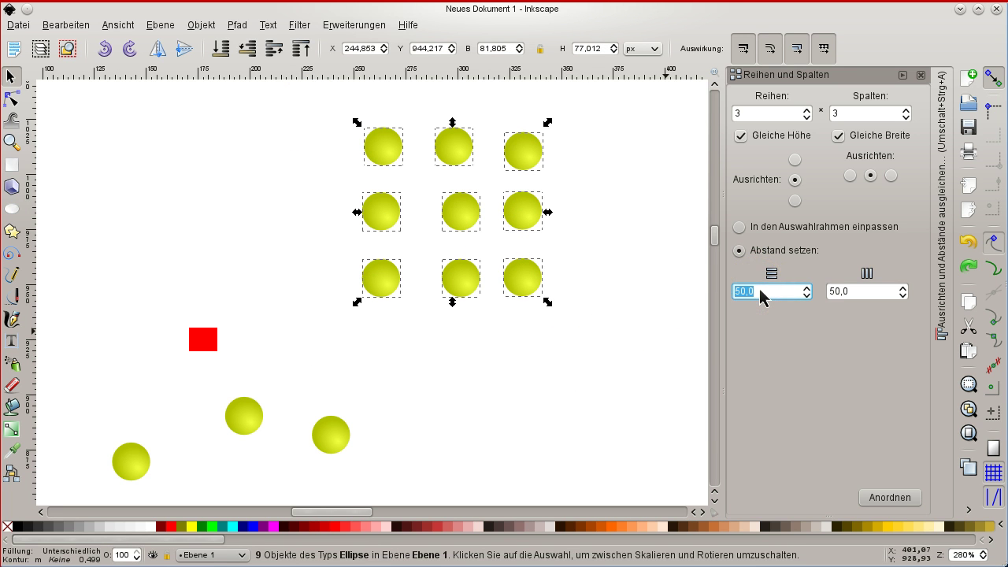
key("Tab")
double_click(873, 300)
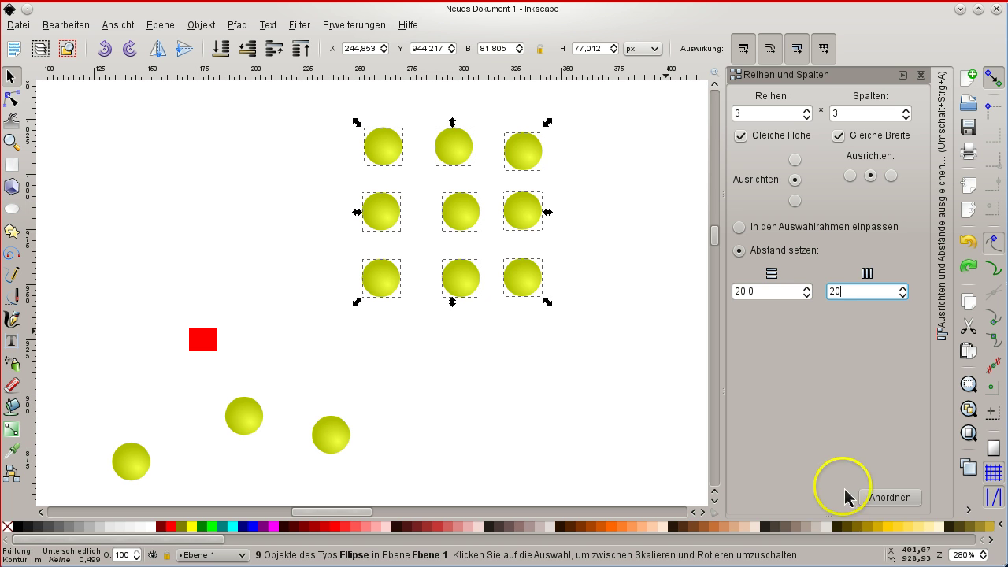
left_click(888, 497)
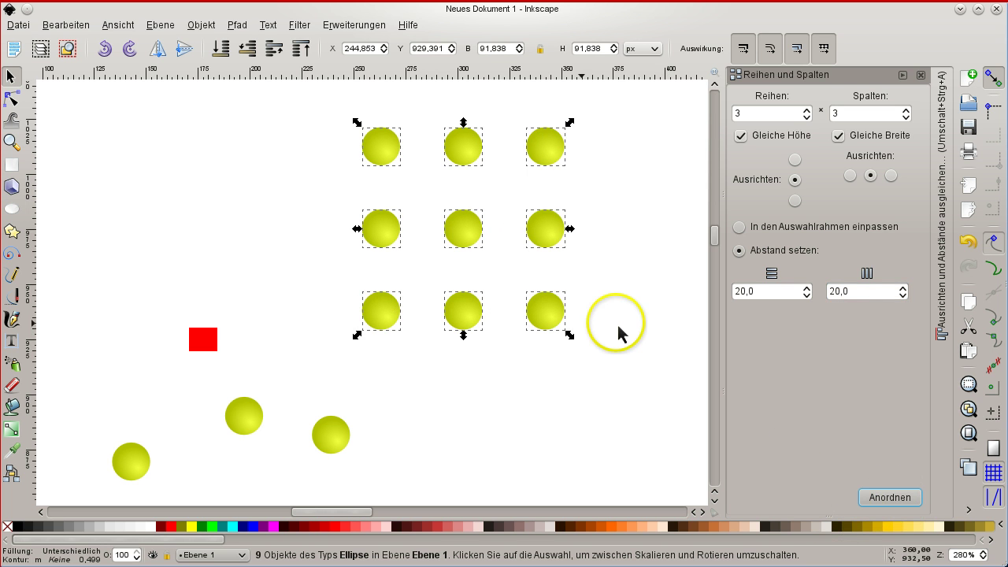
left_click(623, 197)
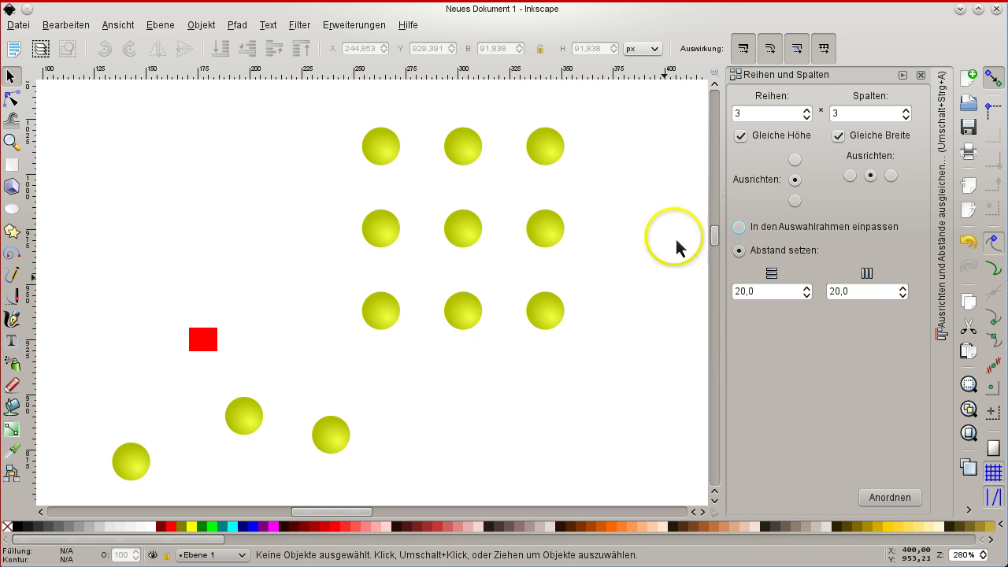
key("ctrl+z")
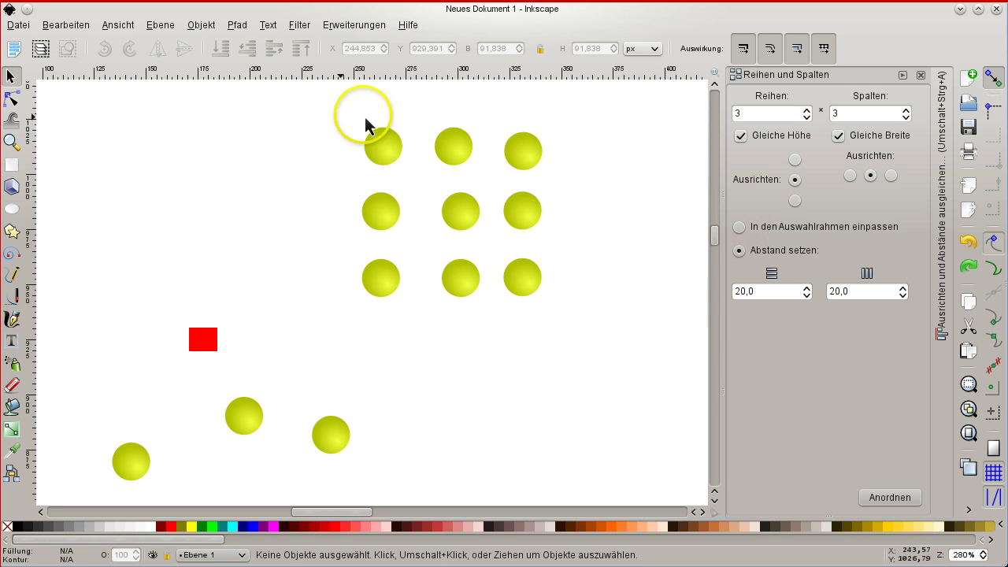
Move the lower row's last circle outward and arrange all nine circles in a 3 × 3 grid fitted into the selection box
mouse_move(561, 304)
left_mouse_down()
mouse_move(570, 319)
mouse_move(567, 308)
left_mouse_up()
left_click_drag(321, 96, 624, 386)
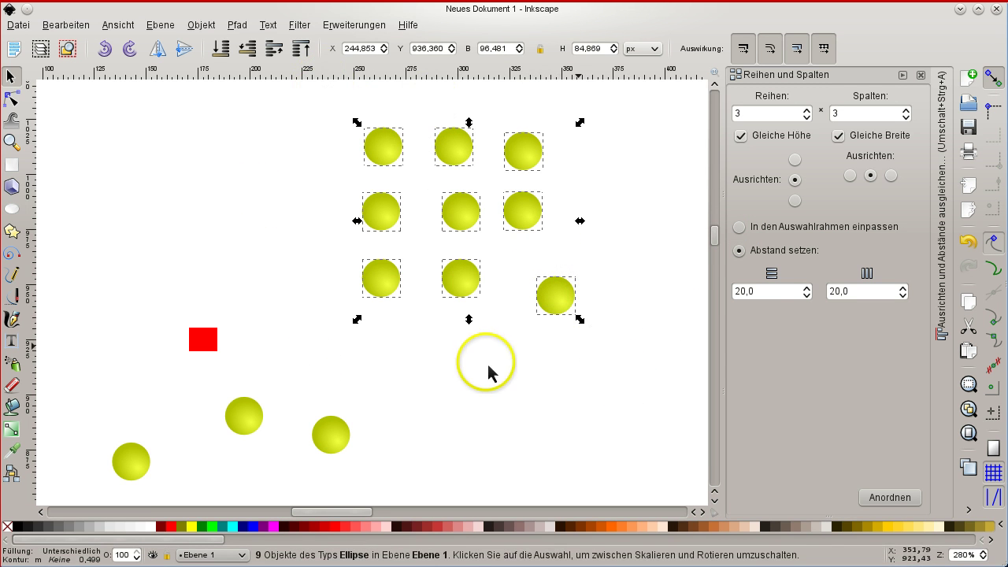
left_click(746, 232)
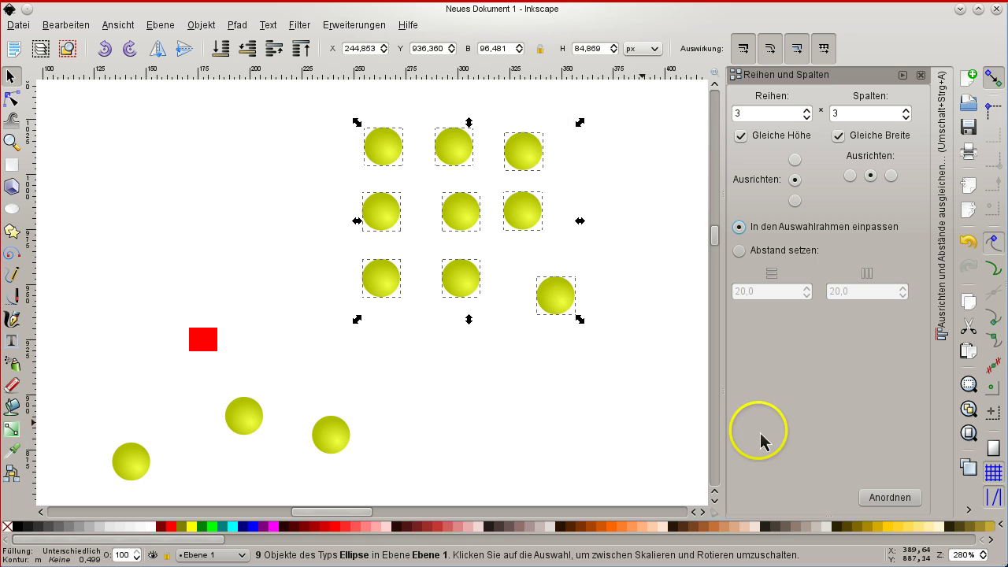
left_click(894, 498)
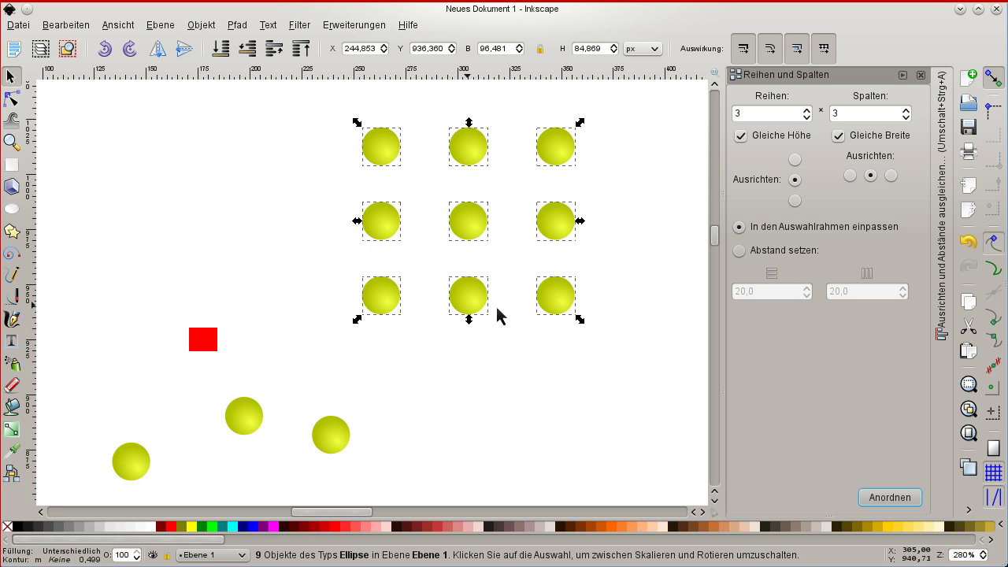
Enlarge the red rectangle to about 112 × 99 px and move it clear of the nine circles
left_click(203, 341)
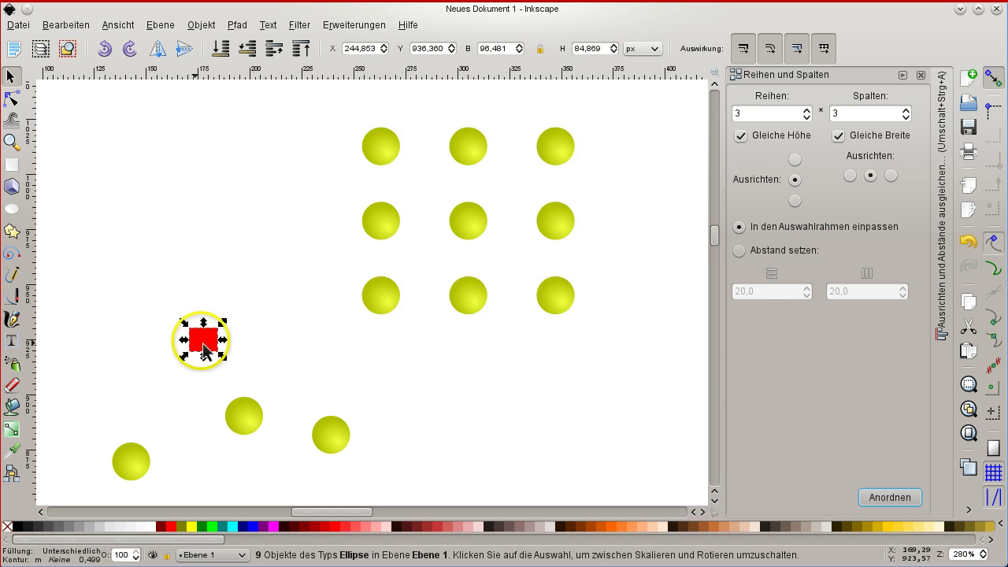
left_click_drag(198, 225, 420, 386)
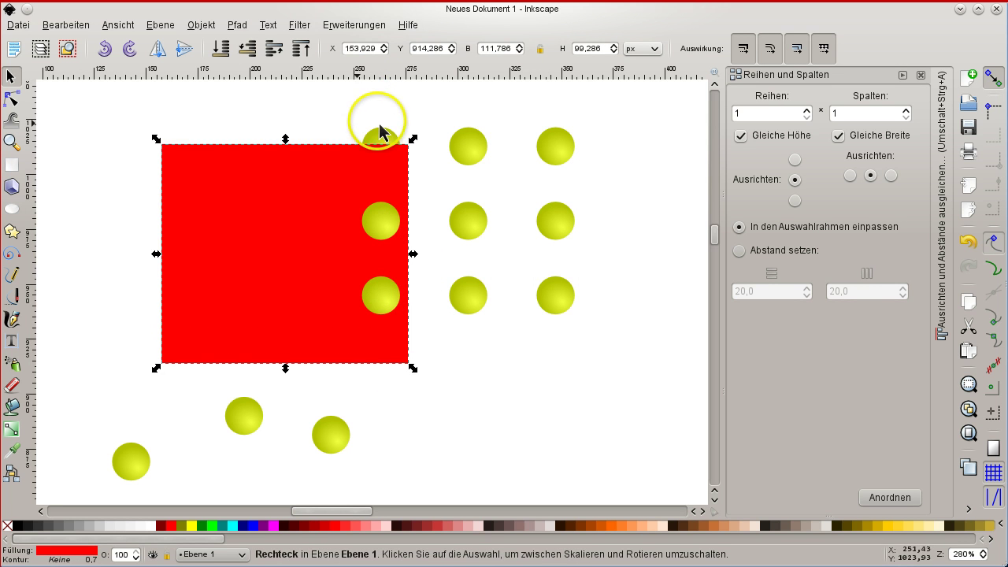
left_click_drag(329, 180, 241, 181)
Place the grid's upper-left circle in the red rectangle's upper-left corner and lower the rectangle to the bottom of the stack
left_click_drag(387, 153, 117, 137)
left_click(165, 164)
left_click(223, 50)
Move the other eight circles onto the rectangle with one in its lower-right corner, and pull the rectangle out to the right
left_click_drag(347, 112, 611, 317)
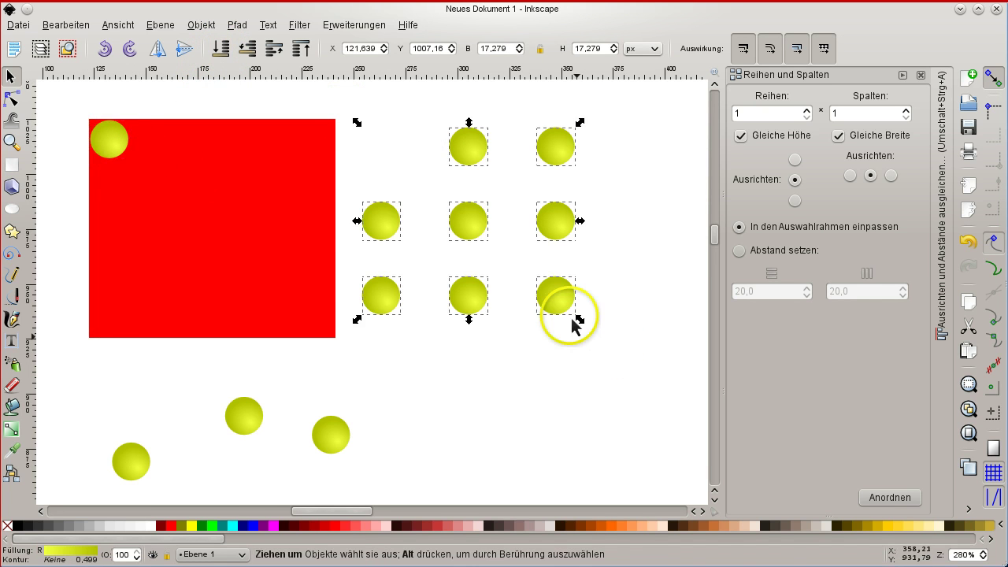
left_click_drag(544, 302, 674, 300)
left_click(406, 321)
left_click(310, 292)
Arrange the nine circles in a 3 × 3 grid fitted into the selection box and move them onto the red rectangle
left_click_drag(67, 103, 381, 365)
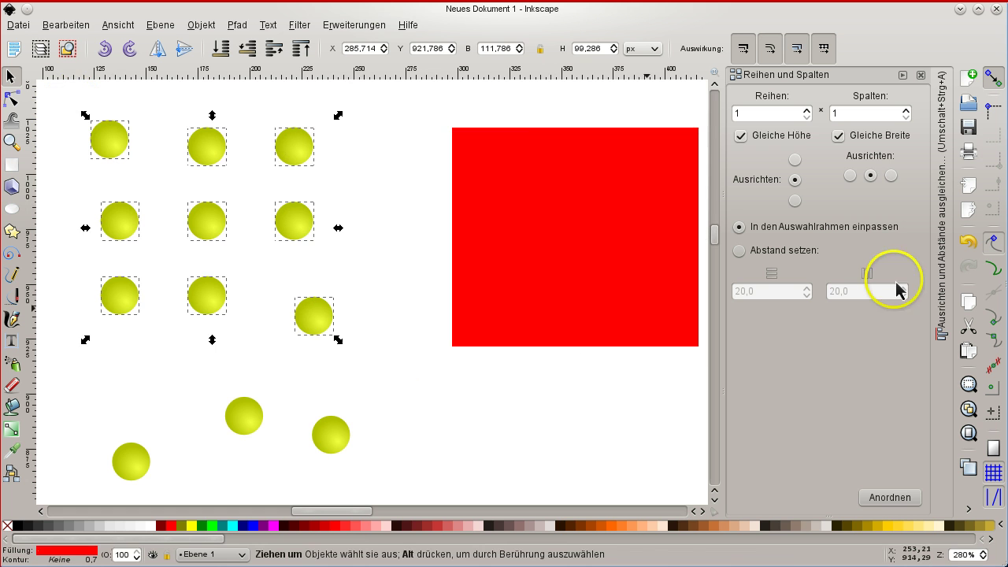
left_click(898, 500)
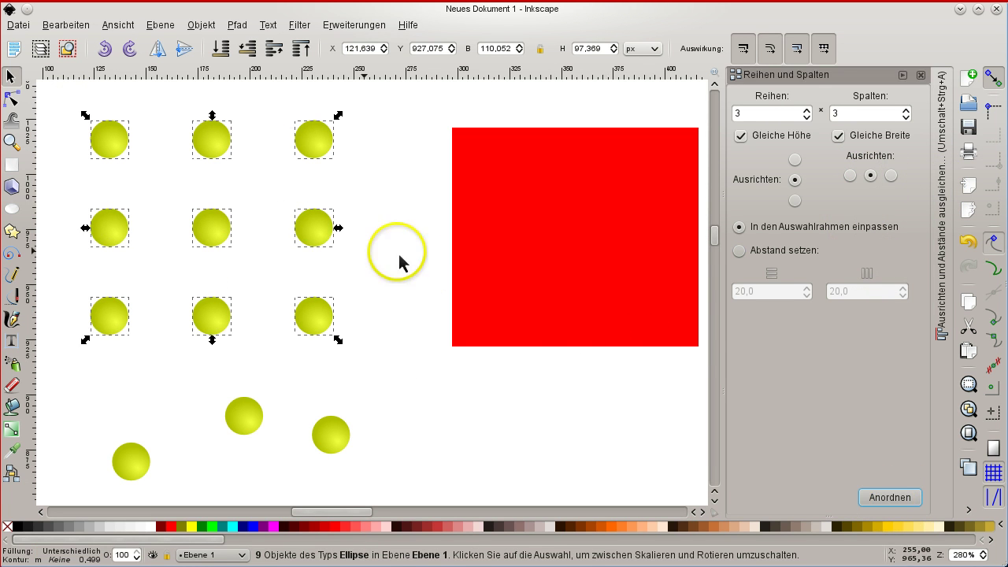
left_click_drag(326, 227, 691, 247)
left_click(393, 186)
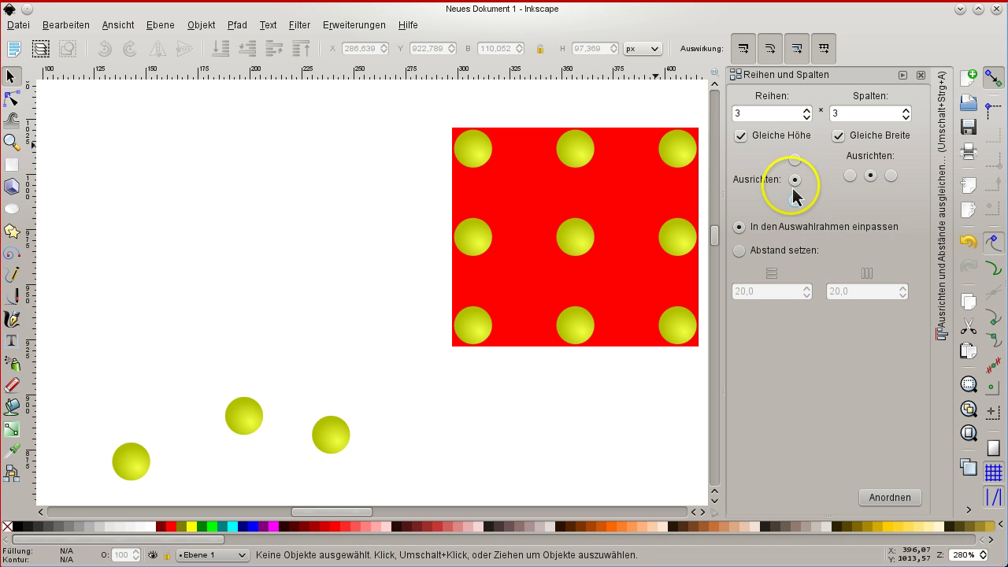
Show the Align and Distribute dialog again above Rows and Columns
left_click(941, 118)
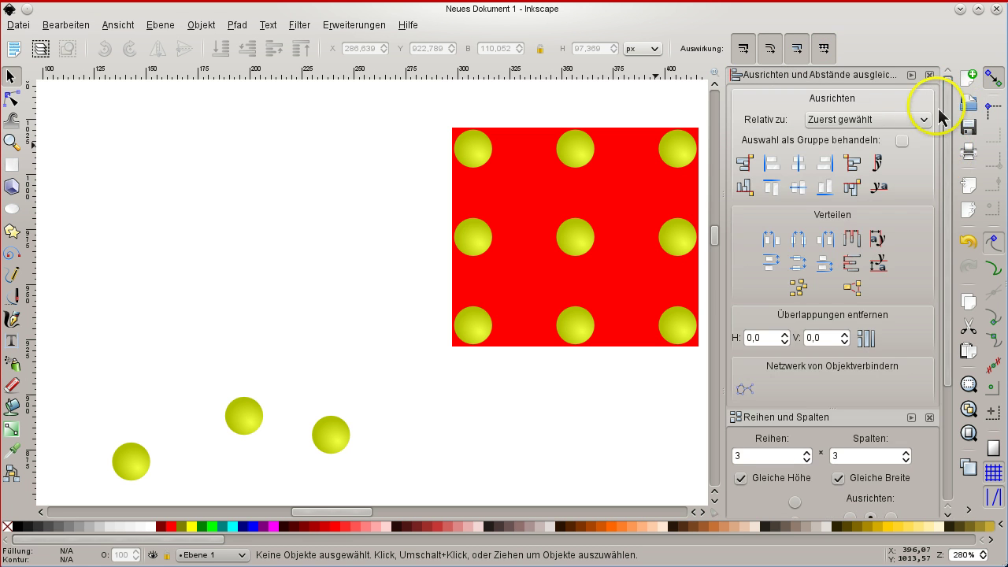